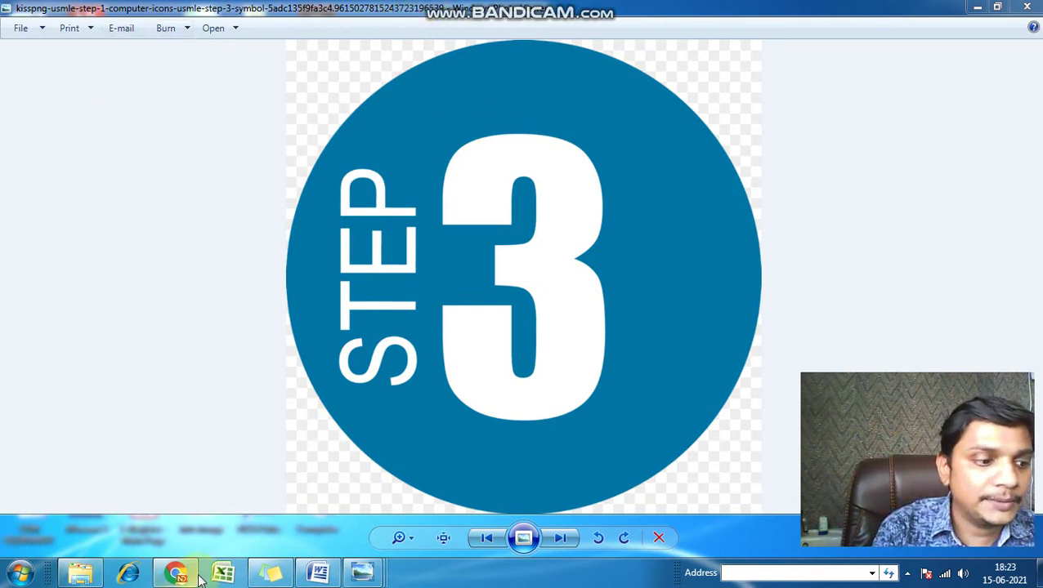
# Leave the STEP 3 image in Photo Viewer and bring the Chrome browser to the front.
pyautogui.click(171, 575)
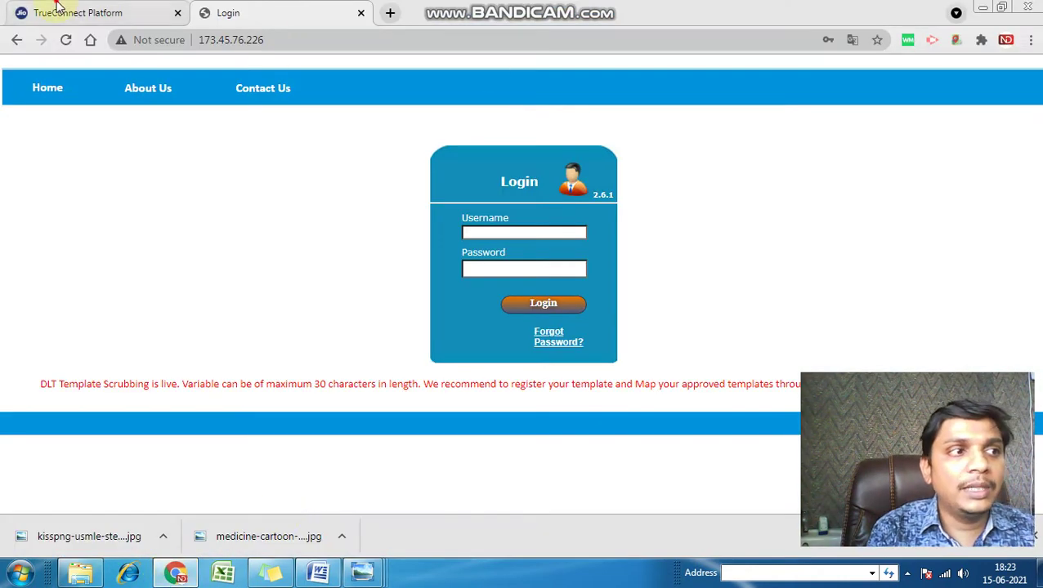
# On the TrueConnect page, open the sign-in form as a Principal Entity.
pyautogui.click(37, 10)
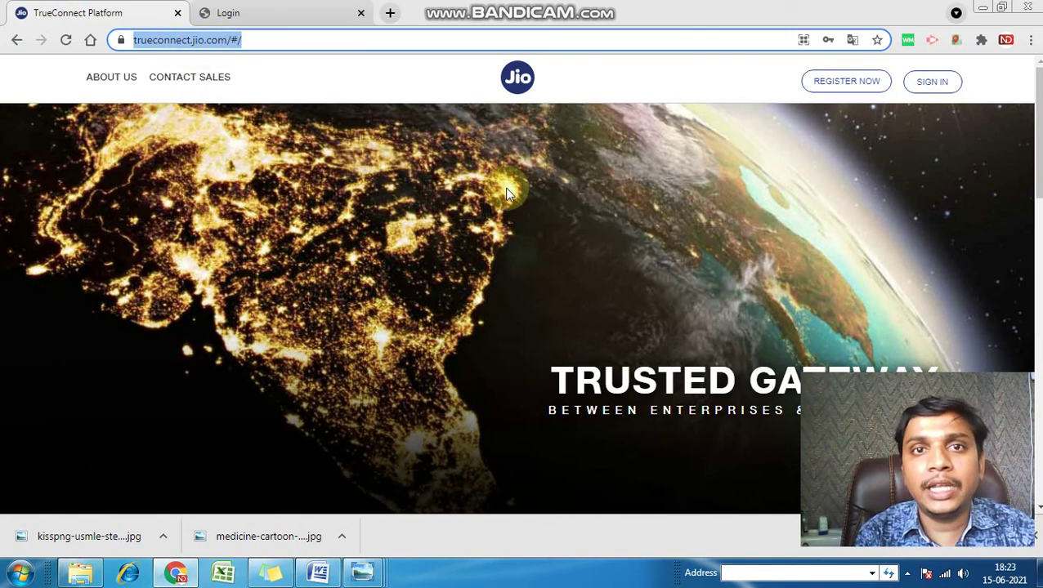
pyautogui.click(932, 82)
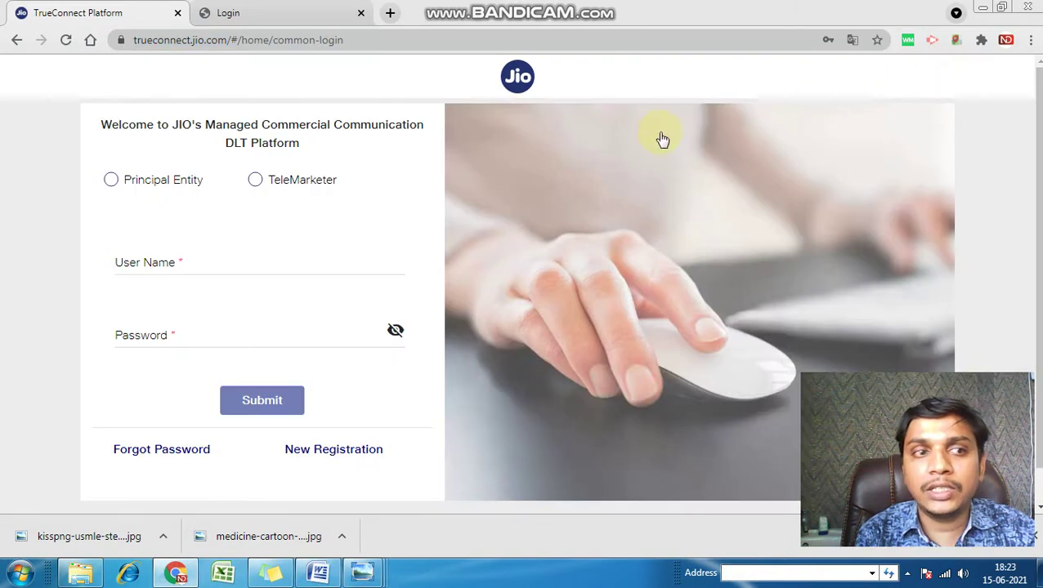
pyautogui.click(157, 188)
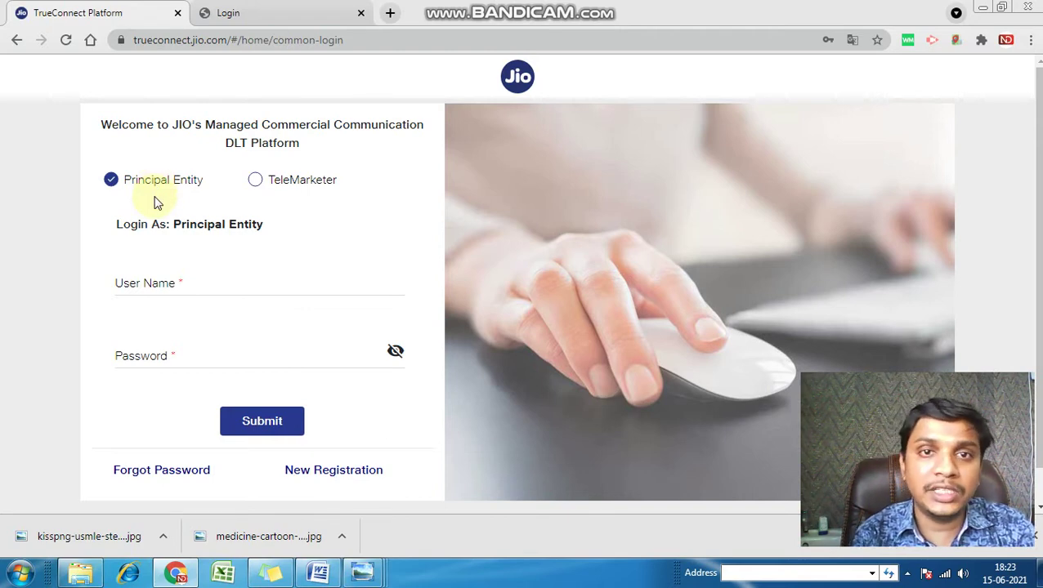
# Enter the account e-mail user name and password, reveal the password, and submit to request an OTP.
pyautogui.click(174, 285)
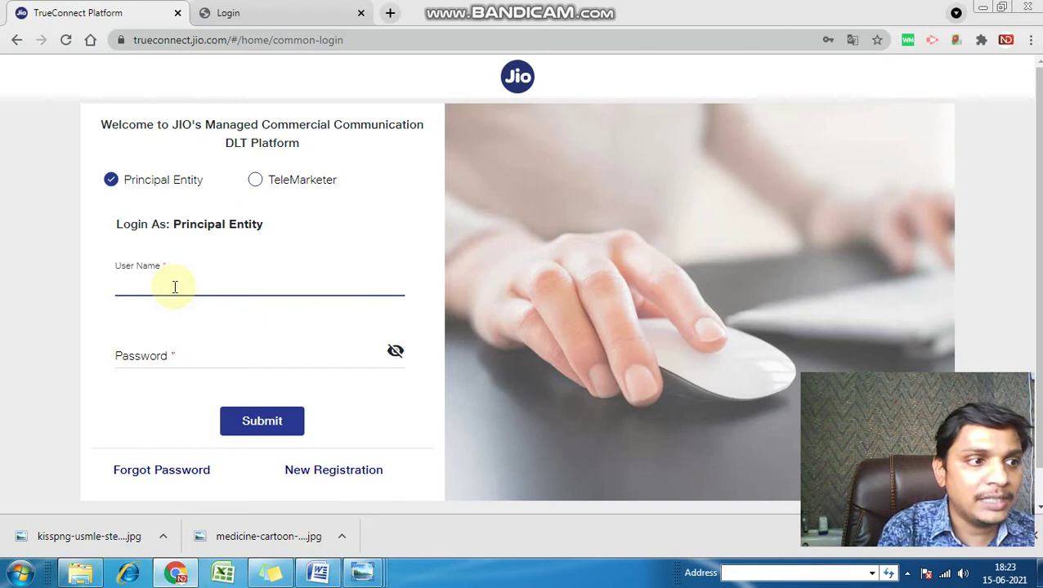
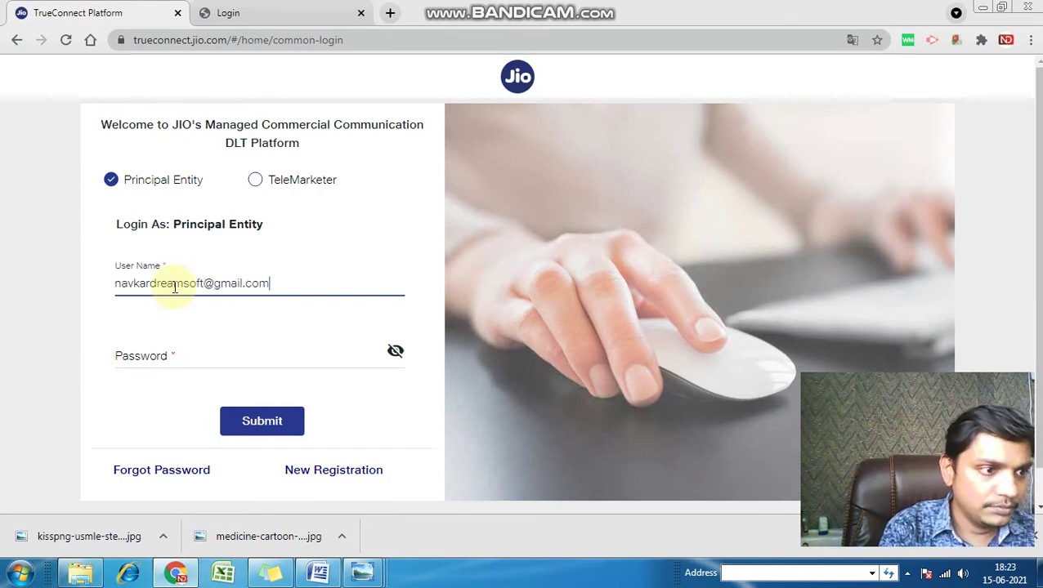
pyautogui.press('Tab')
pyautogui.write('•••••')
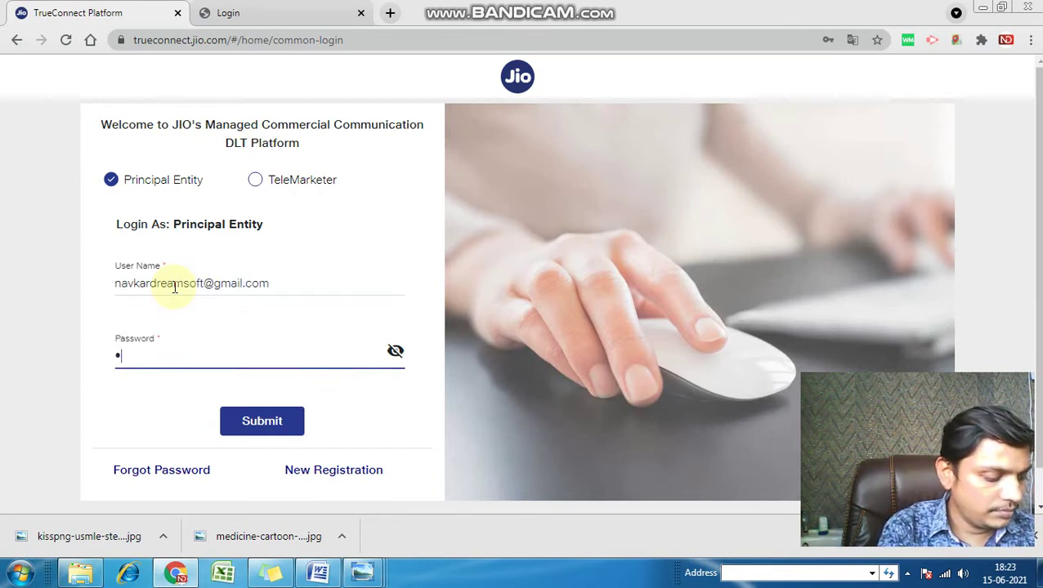
pyautogui.write('••')
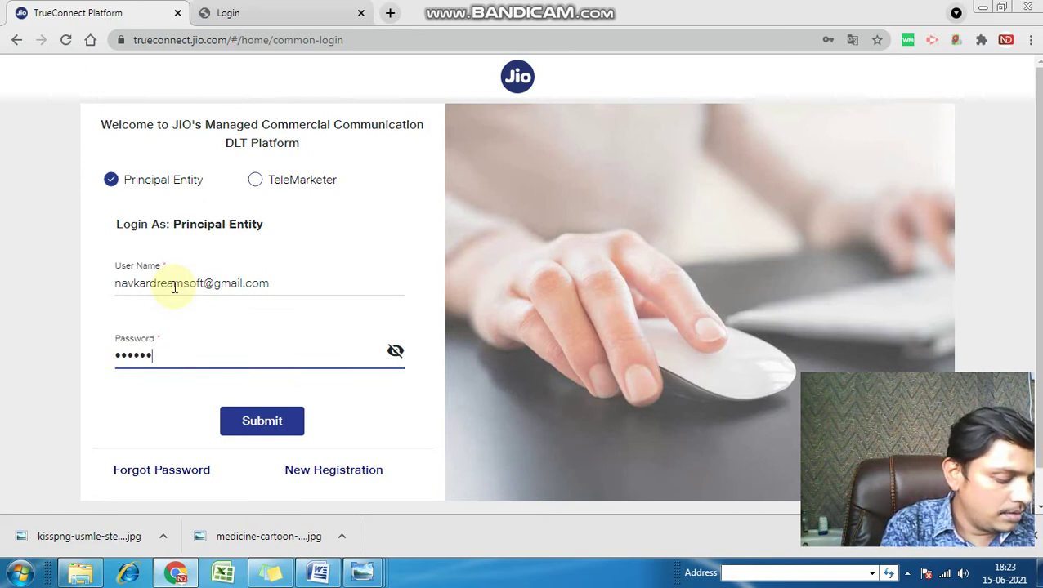
pyautogui.write('•••')
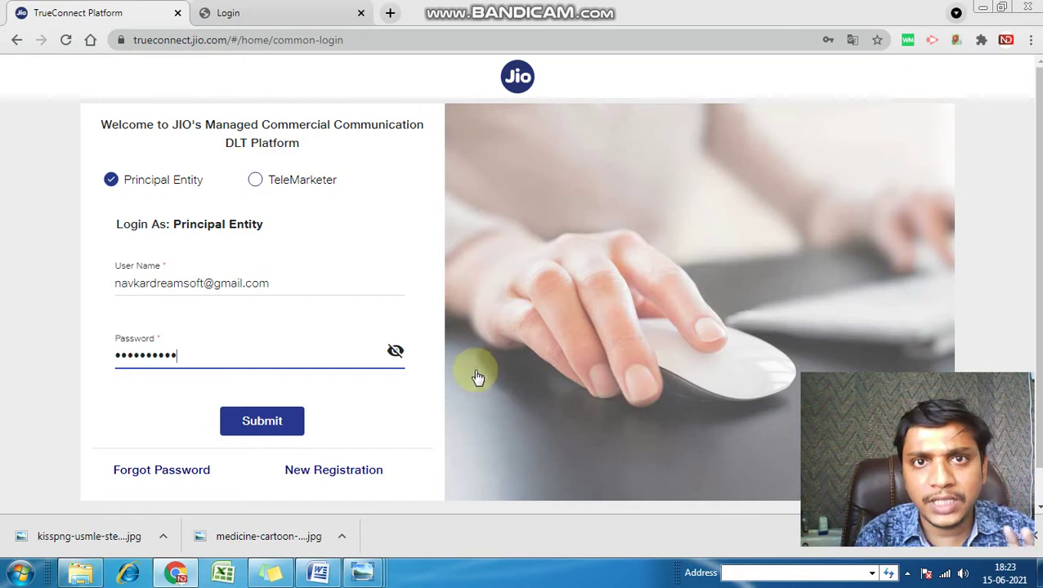
pyautogui.click(395, 351)
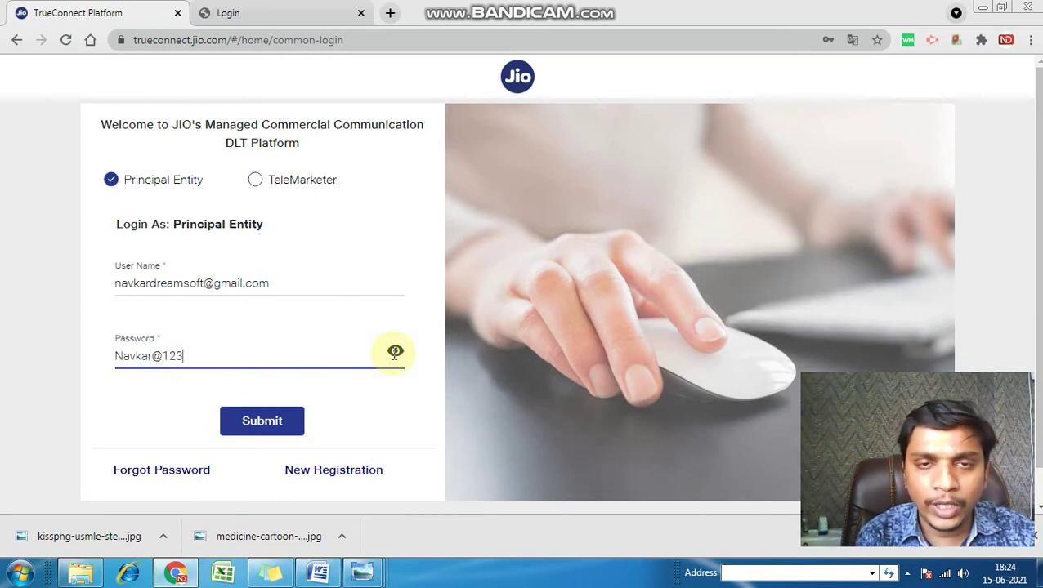
pyautogui.scroll(-1, 395, 353)
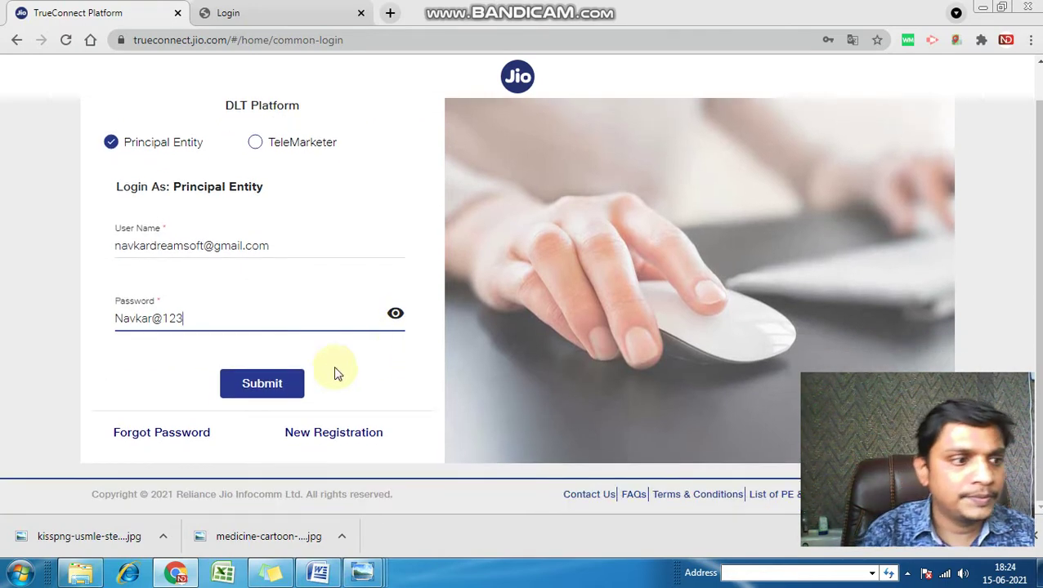
pyautogui.click(265, 386)
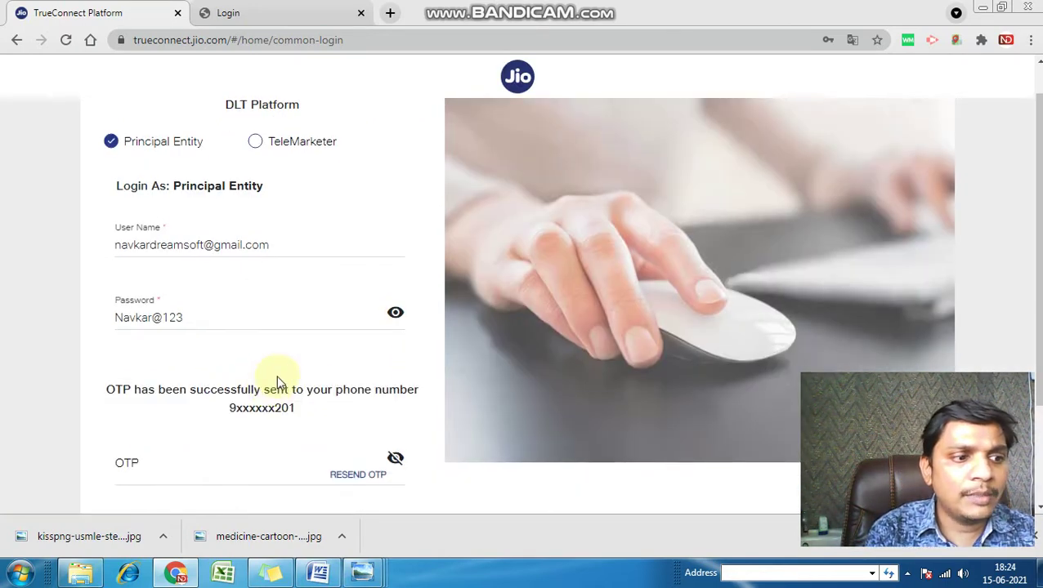
# Enter the received one-time code and log in to the dashboard showing 12 approved Header SMS.
pyautogui.scroll(-2, 245, 367)
pyautogui.click(207, 337)
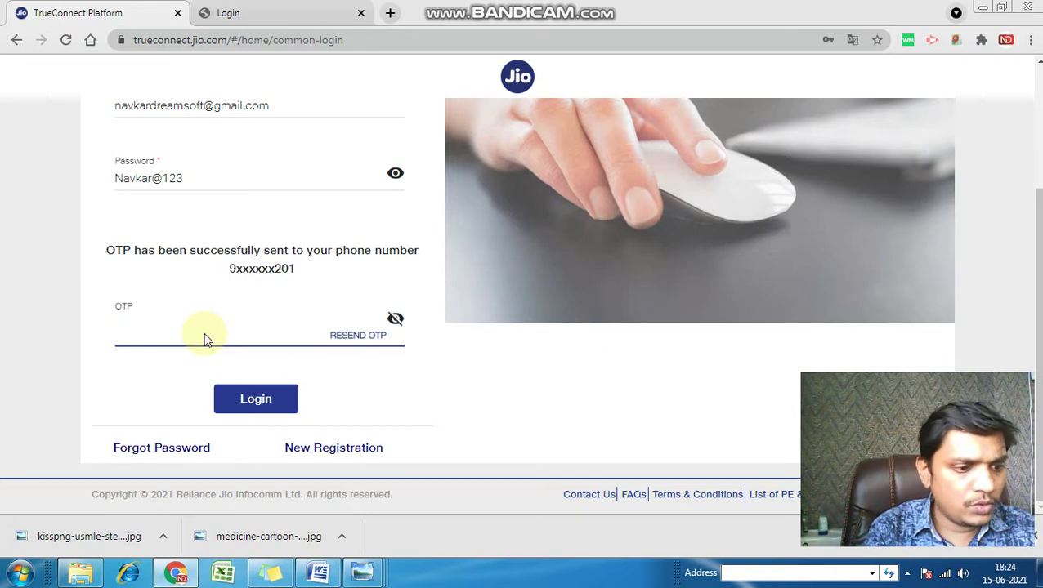
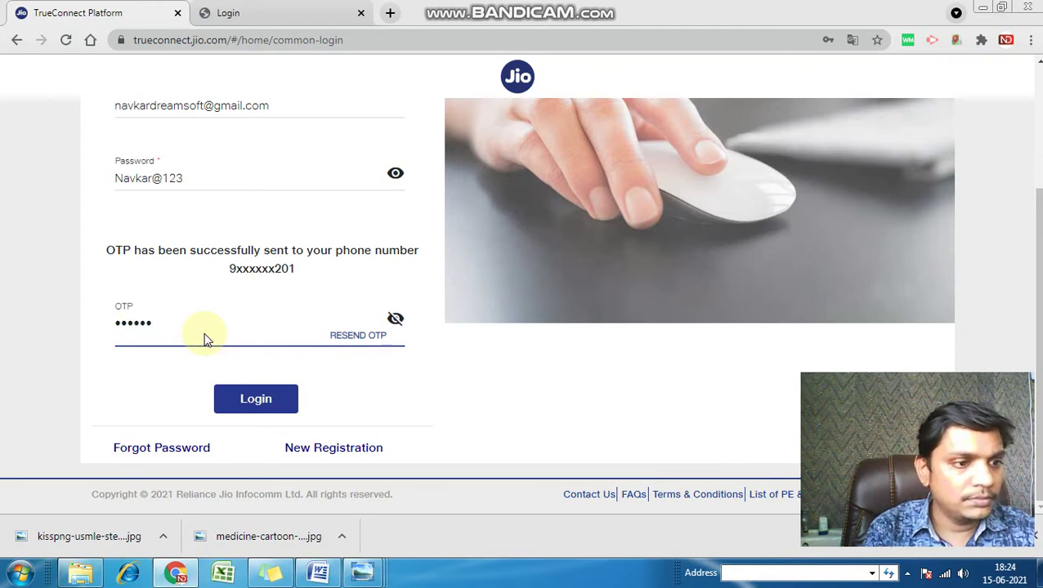
pyautogui.click(275, 409)
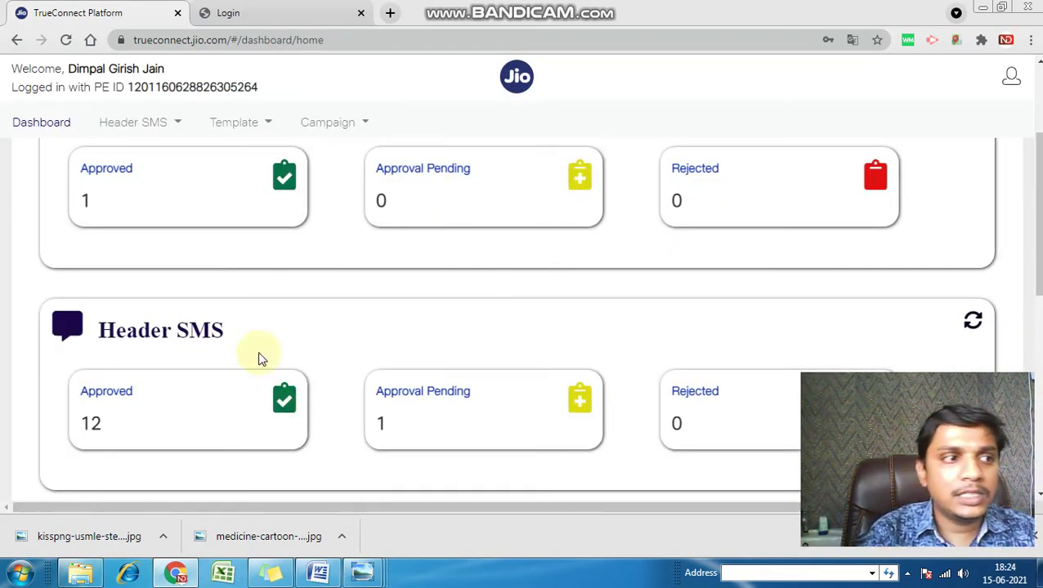
# Select the PE ID and go to Template > Content Template Details.
pyautogui.scroll(2, 261, 296)
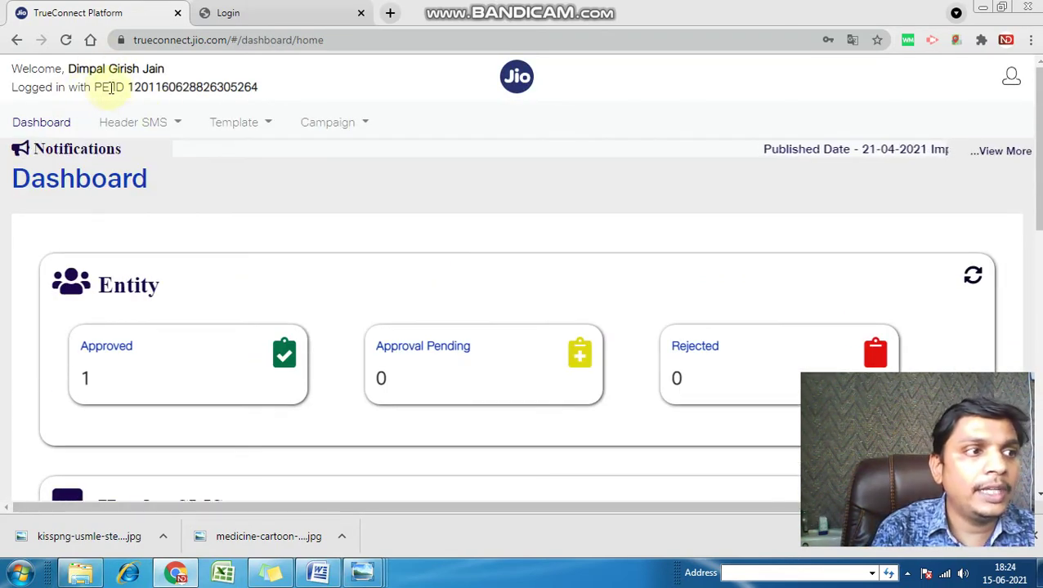
pyautogui.moveTo(128, 86); pyautogui.dragTo(286, 86)
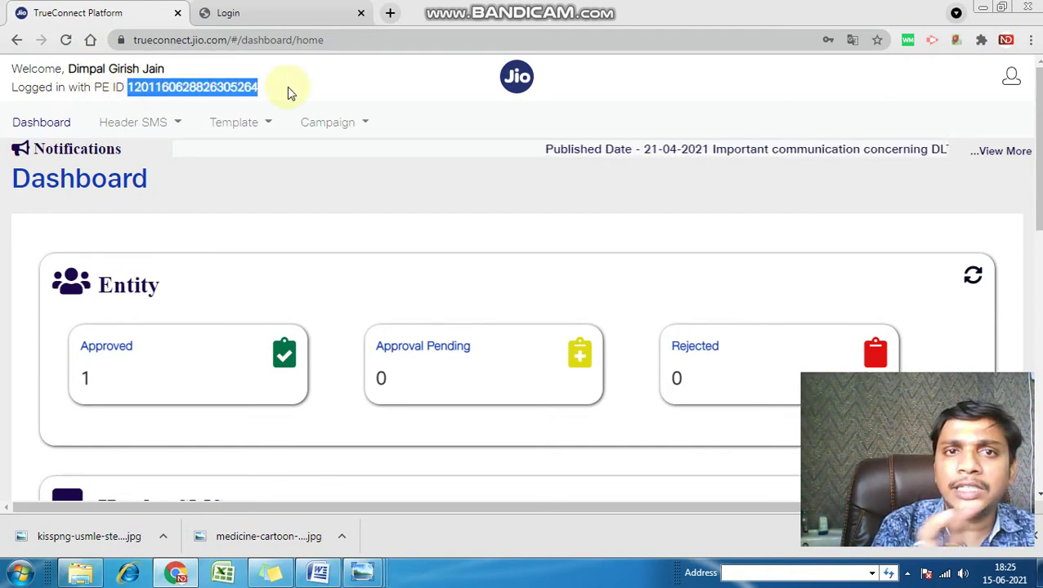
pyautogui.click(164, 128)
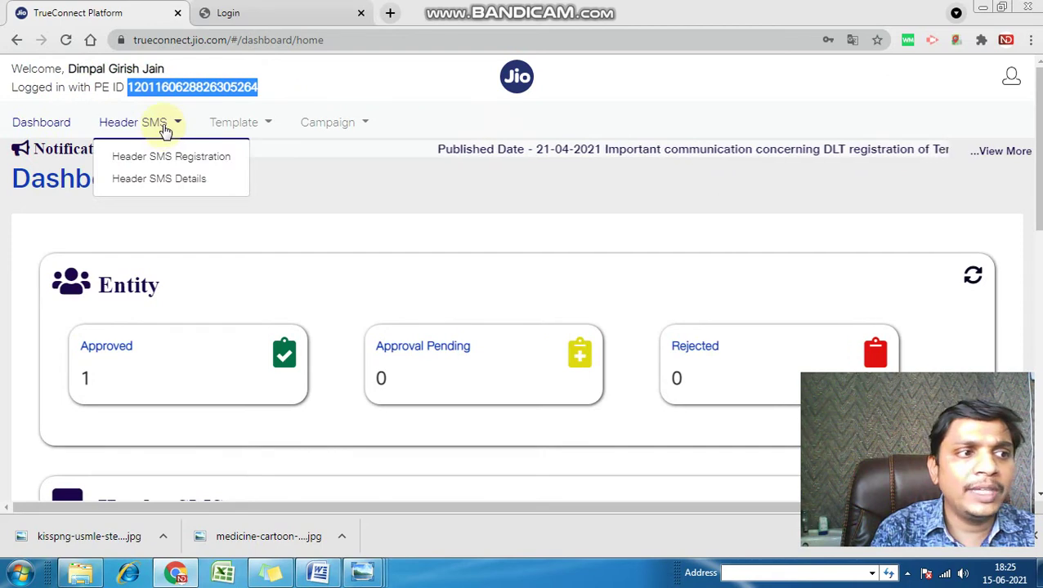
pyautogui.click(250, 129)
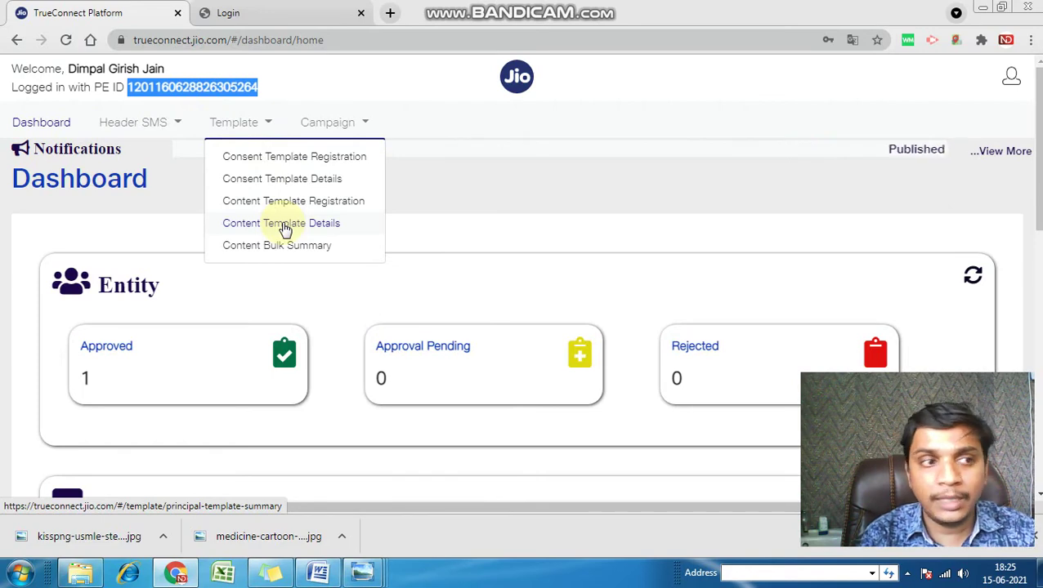
pyautogui.click(284, 227)
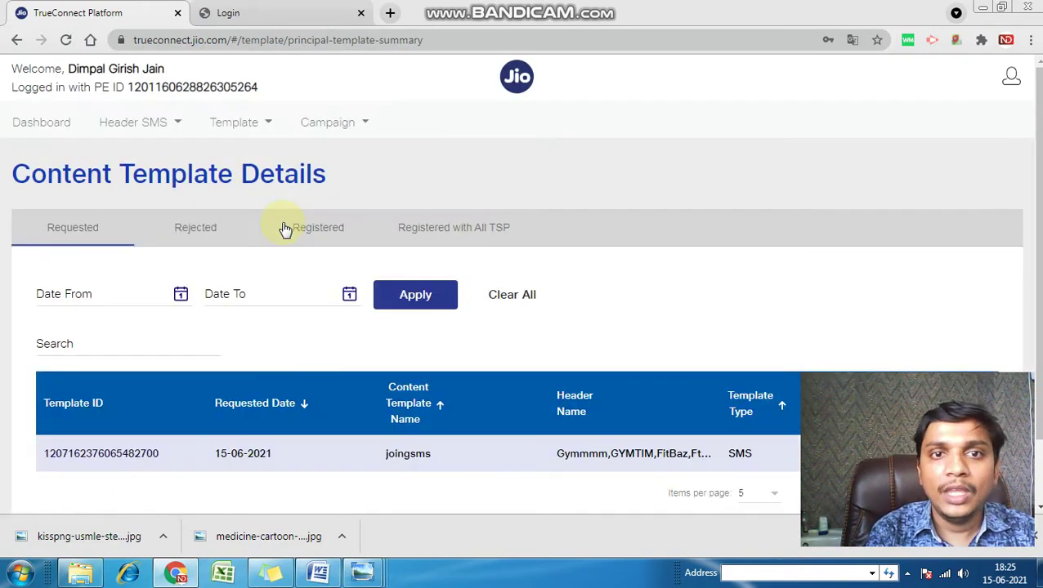
# Open the joingsms template summary, check its pending approval status, and close it.
pyautogui.scroll(-1, 283, 228)
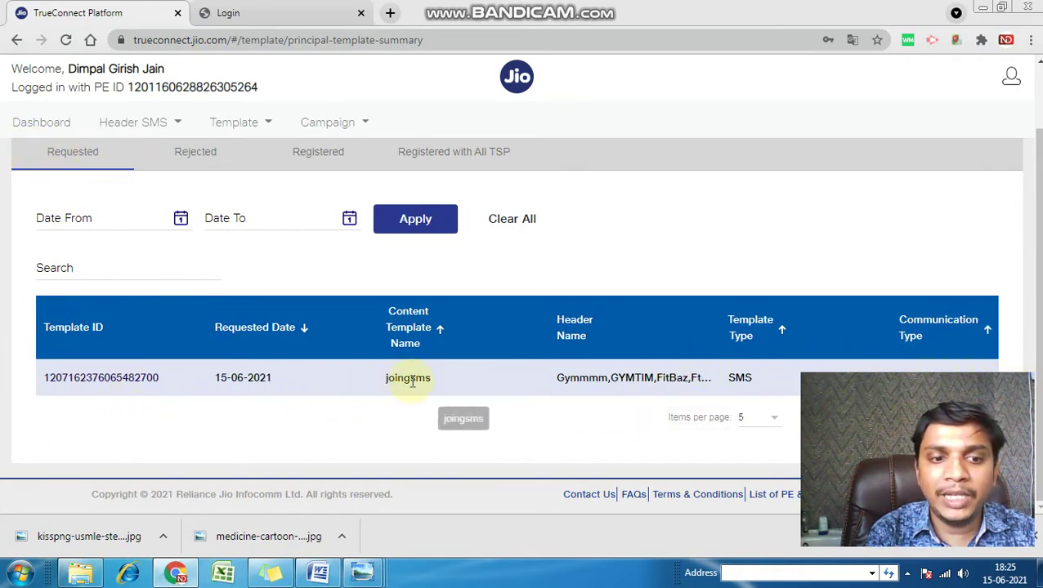
pyautogui.click(141, 382)
pyautogui.moveTo(330, 378); pyautogui.dragTo(415, 384)
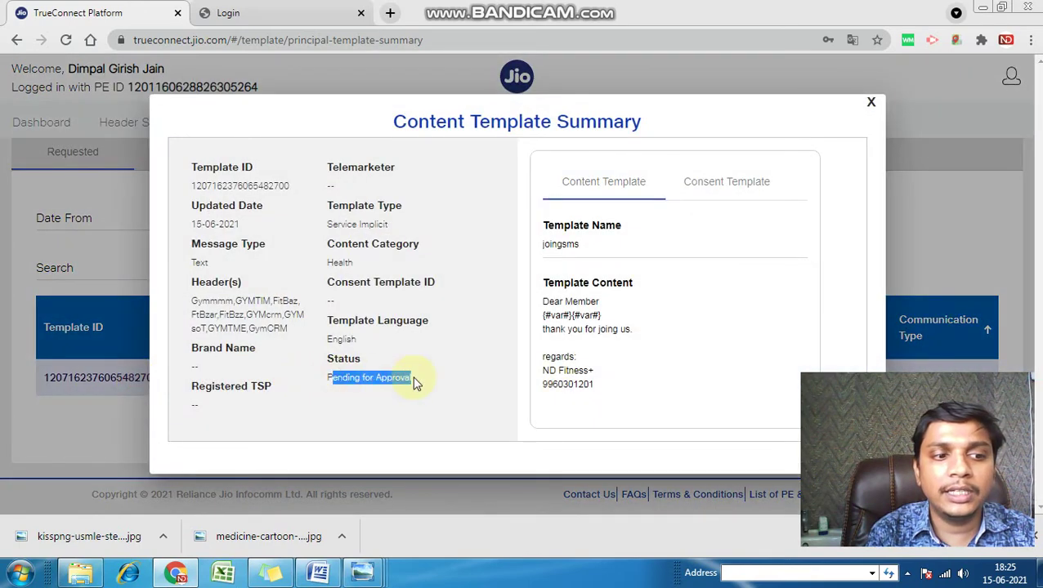
pyautogui.click(870, 102)
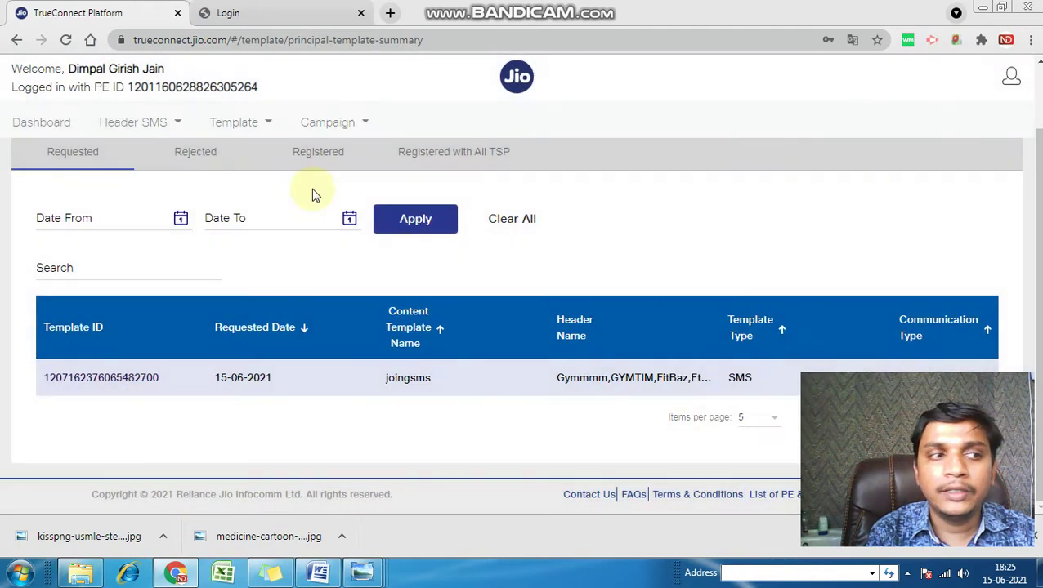
# Check the Rejected list, then scroll the Registered list of approved templates like fitbazaar1.
pyautogui.click(196, 157)
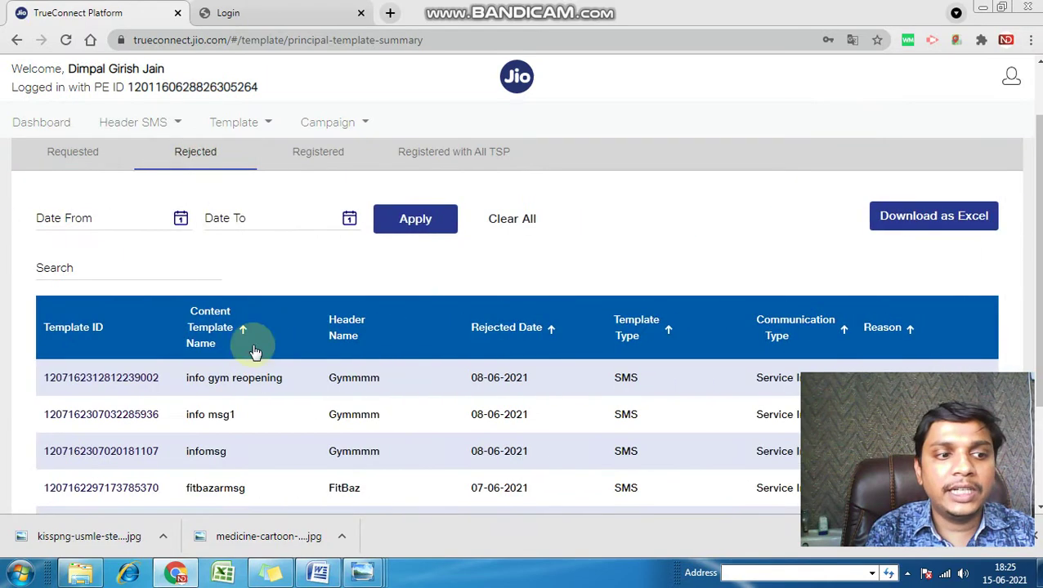
pyautogui.scroll(-3, 214, 418)
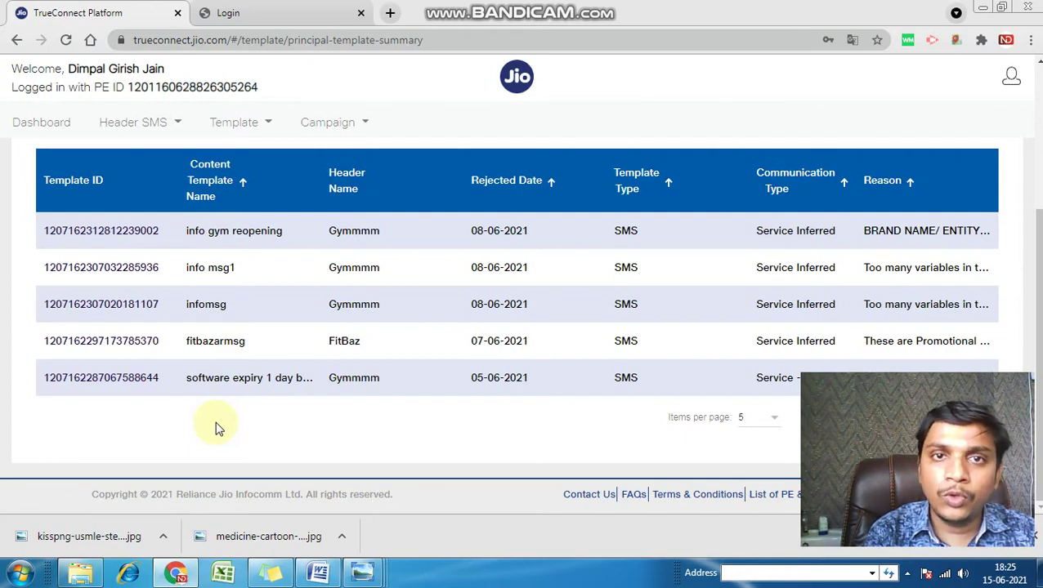
pyautogui.scroll(3, 217, 429)
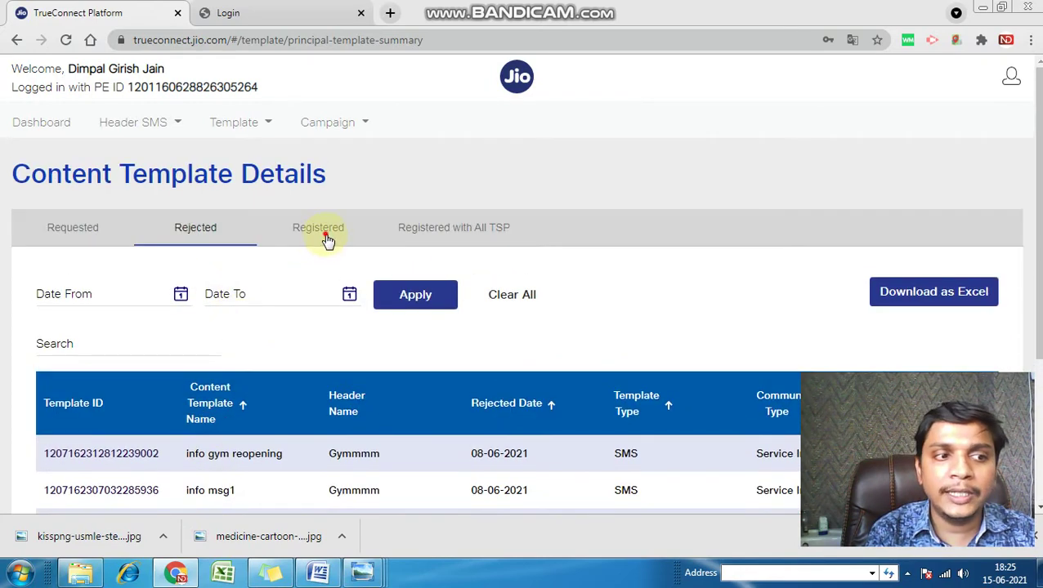
pyautogui.click(327, 237)
pyautogui.scroll(-2, 391, 426)
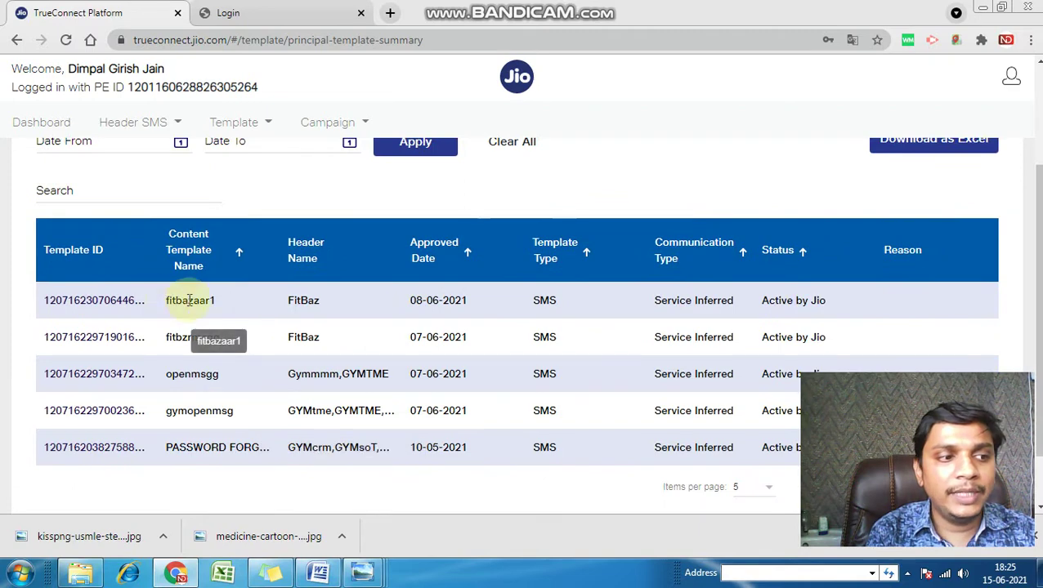
pyautogui.scroll(-1, 301, 309)
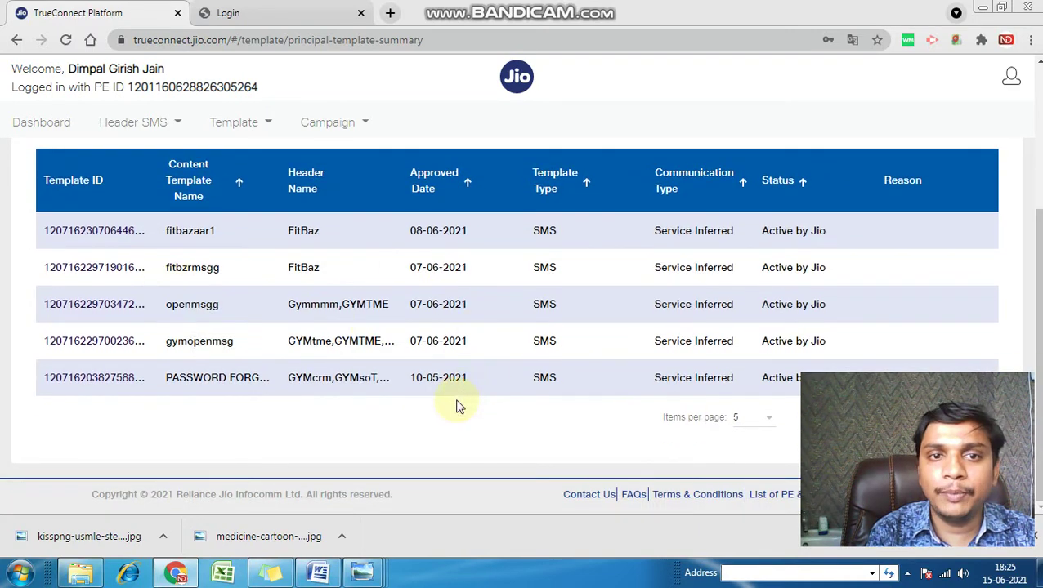
# Inspect fitbazaar1's template ID, content and name, then switch to the bulk SMS login page.
pyautogui.click(94, 230)
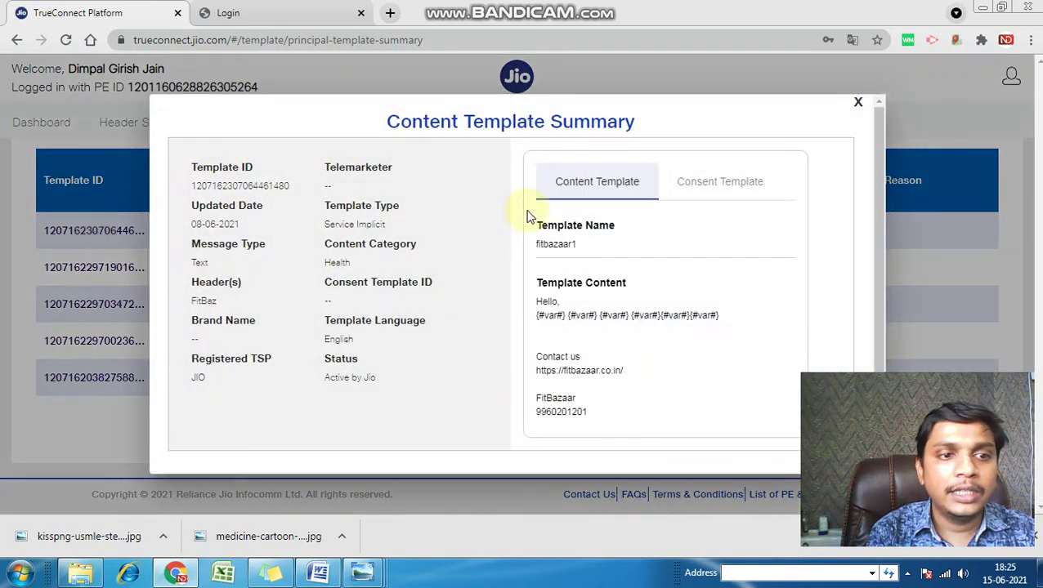
pyautogui.doubleClick(214, 186)
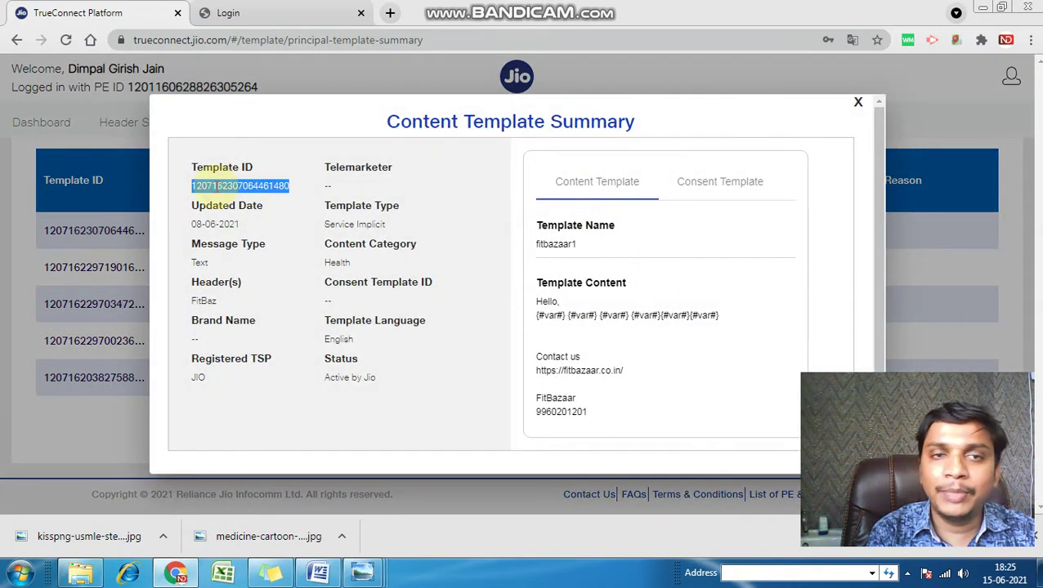
pyautogui.click(370, 384)
pyautogui.moveTo(536, 301); pyautogui.dragTo(617, 420)
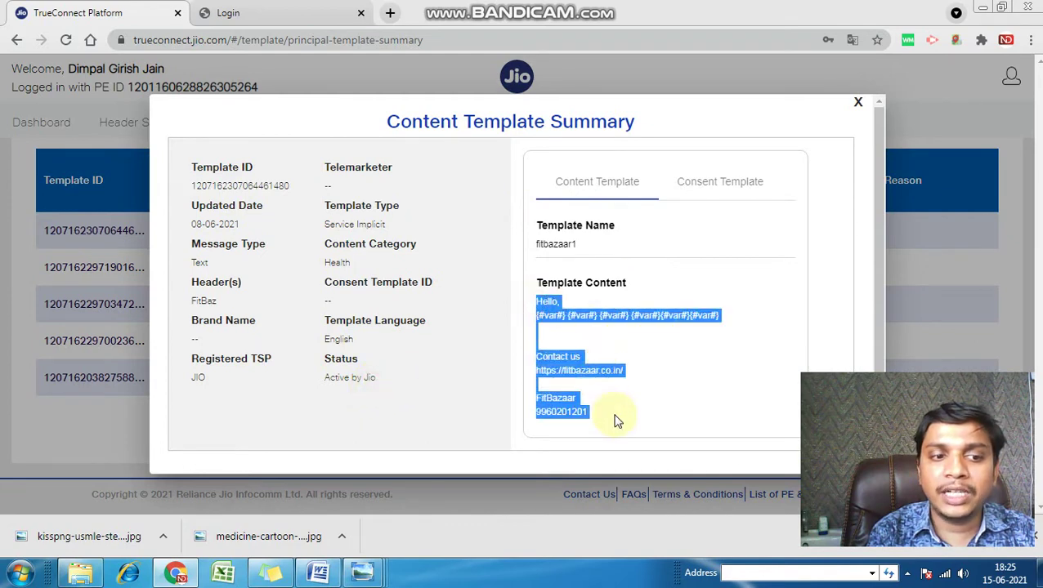
pyautogui.doubleClick(550, 243)
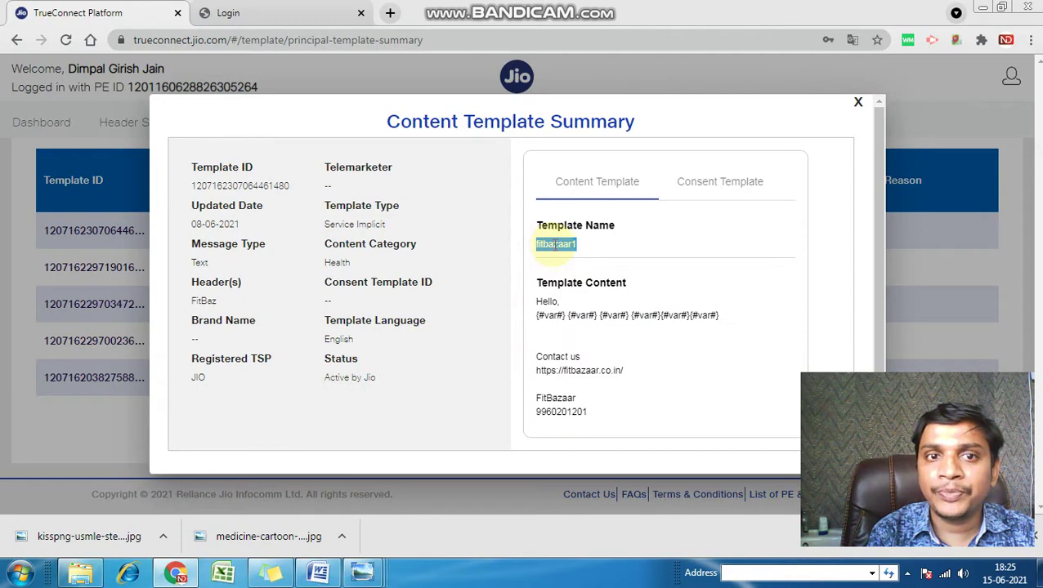
pyautogui.click(856, 104)
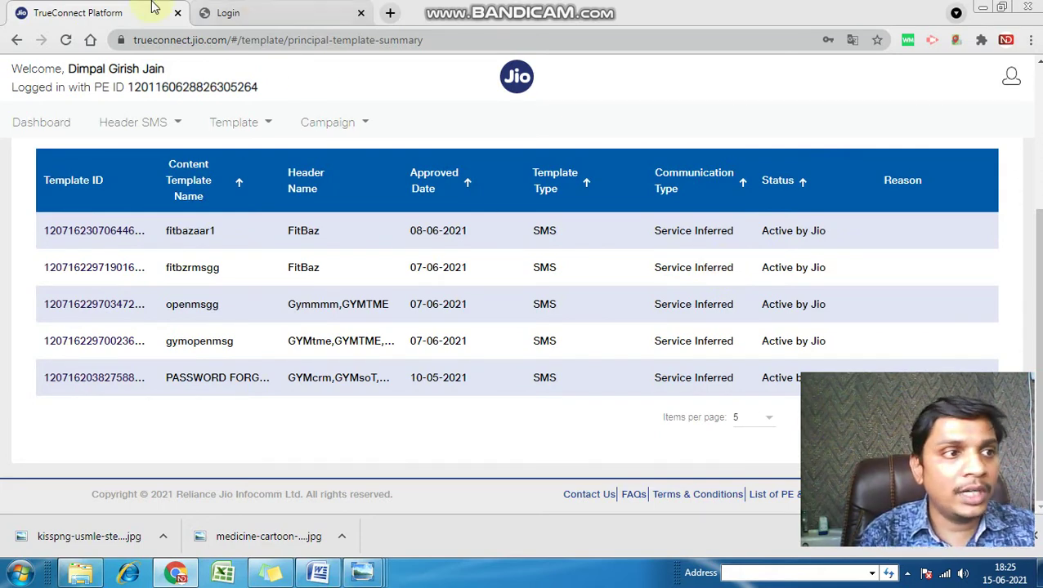
pyautogui.click(244, 10)
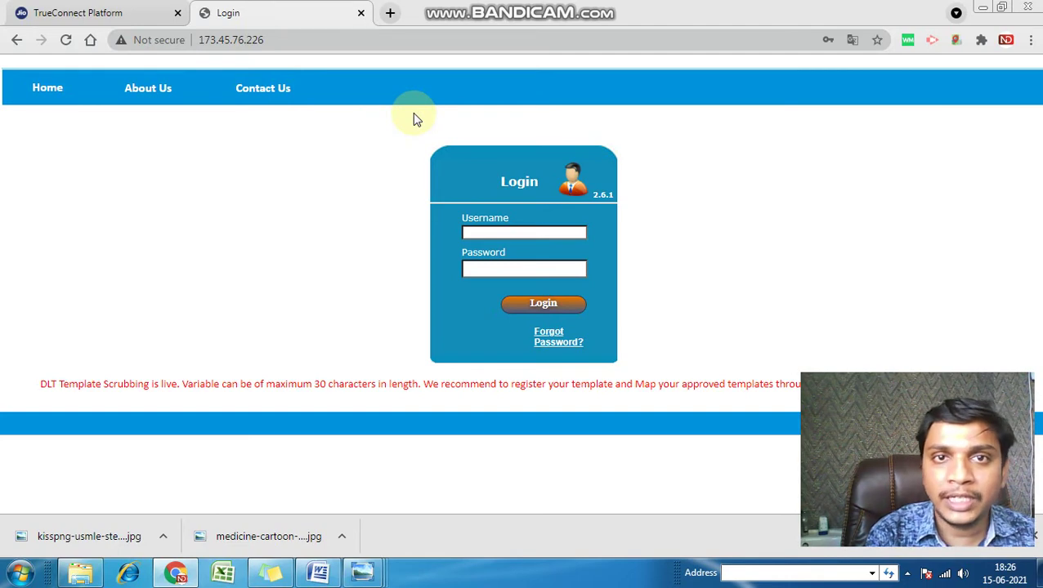
# Log in to the bulk SMS panel using the saved autofill credentials.
pyautogui.click(487, 232)
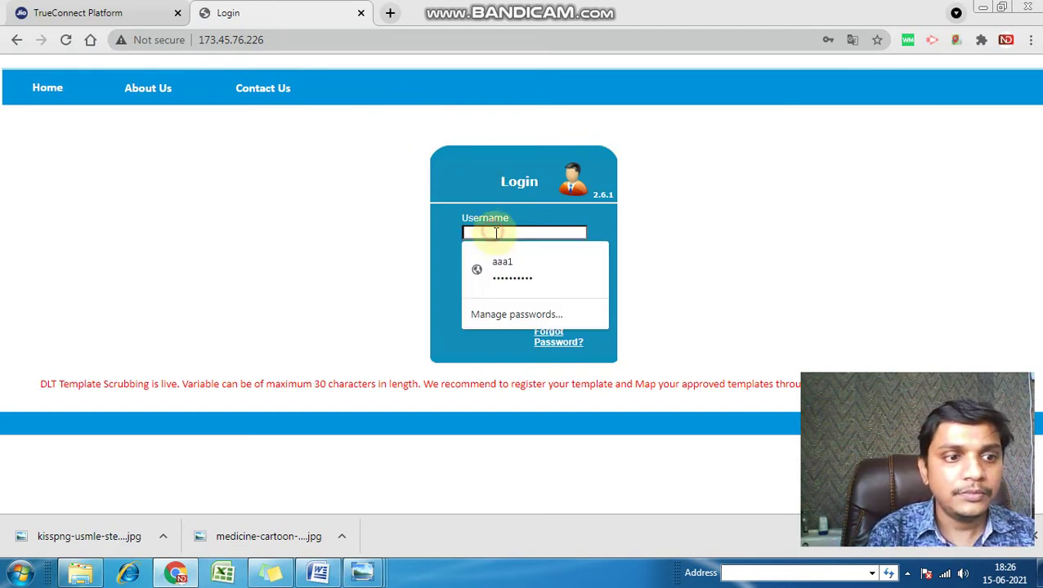
pyautogui.click(494, 266)
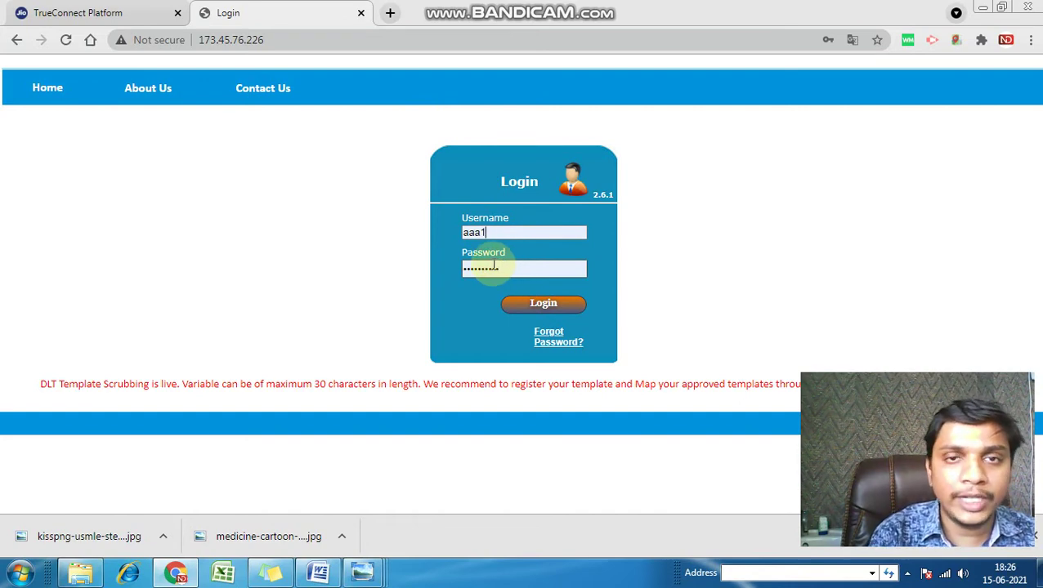
pyautogui.click(551, 303)
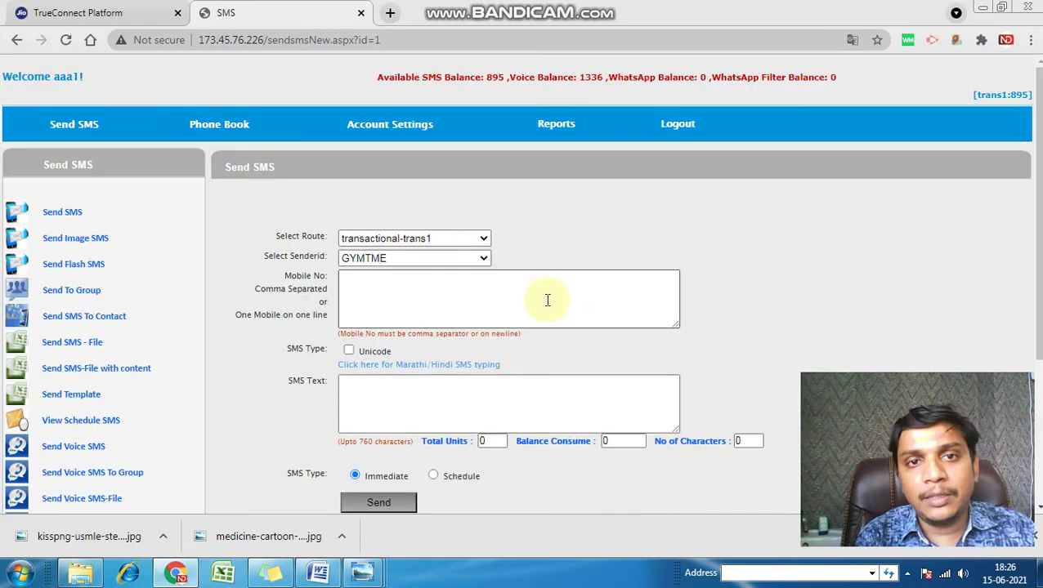
pyautogui.scroll(-3, 538, 274)
pyautogui.scroll(3, 538, 274)
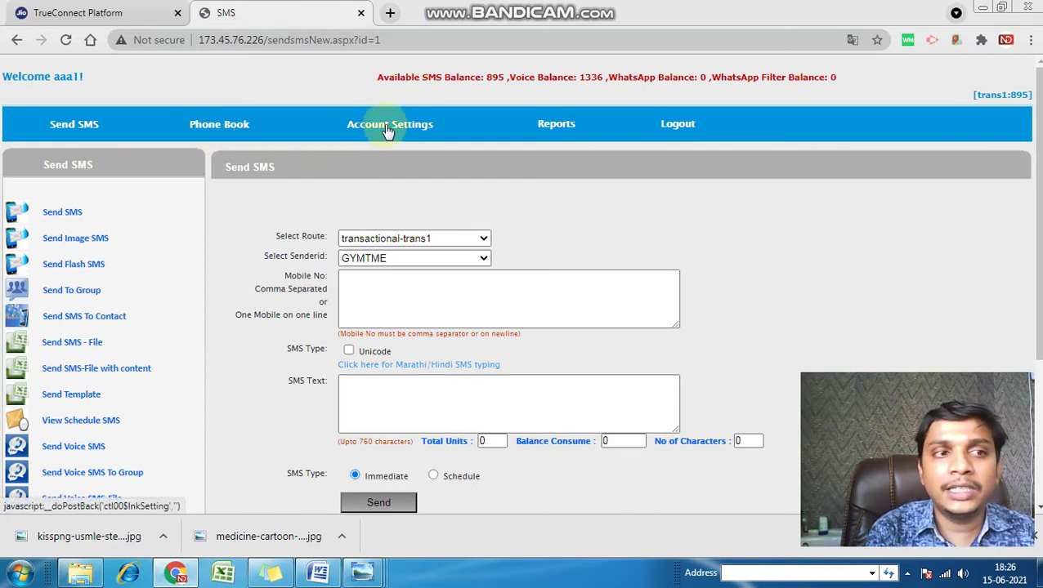
# Return to TrueConnect's registered templates list and scroll through it.
pyautogui.click(170, 10)
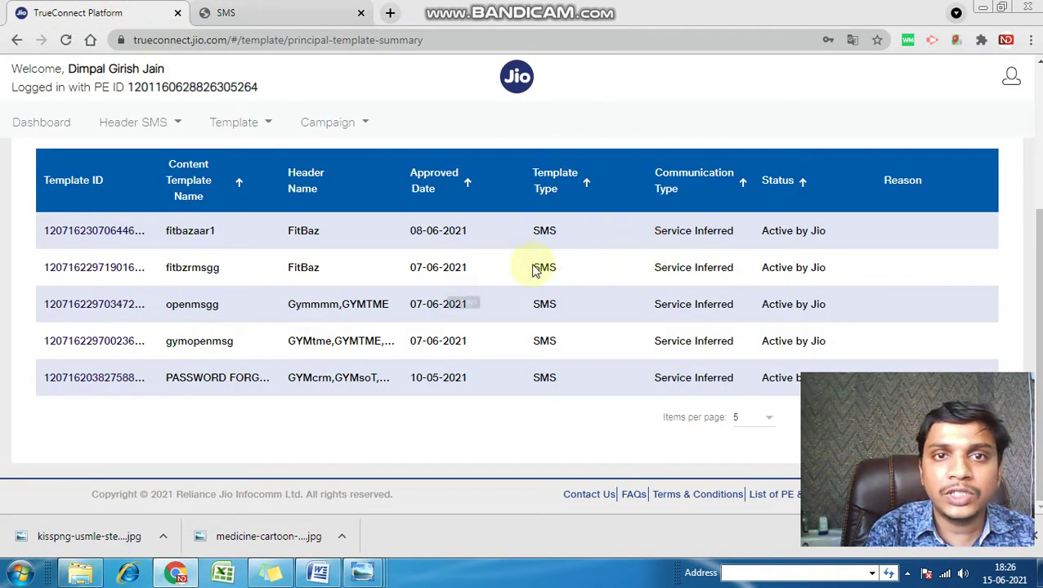
pyautogui.scroll(3, 478, 280)
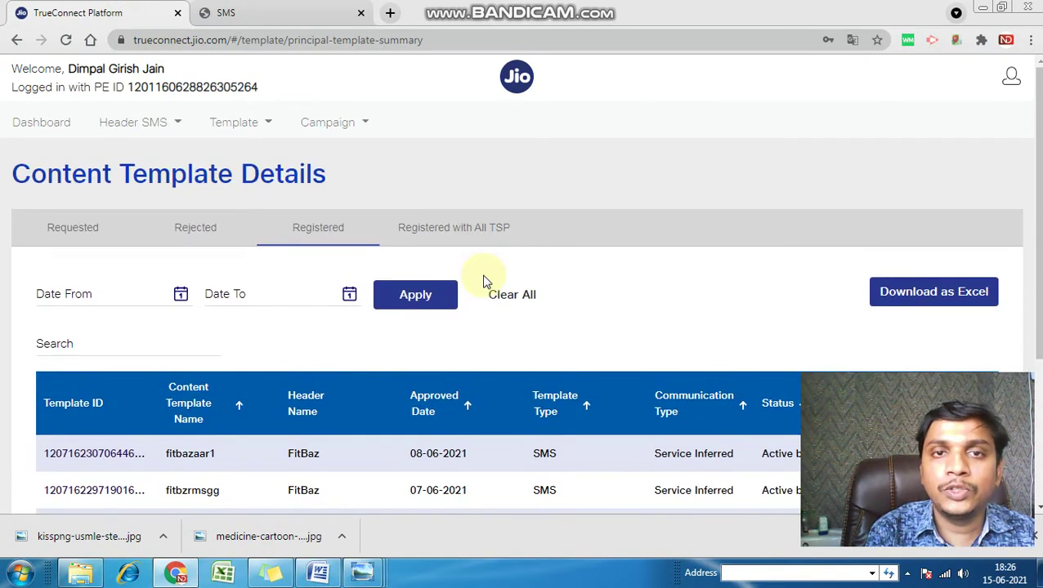
pyautogui.scroll(-2, 483, 282)
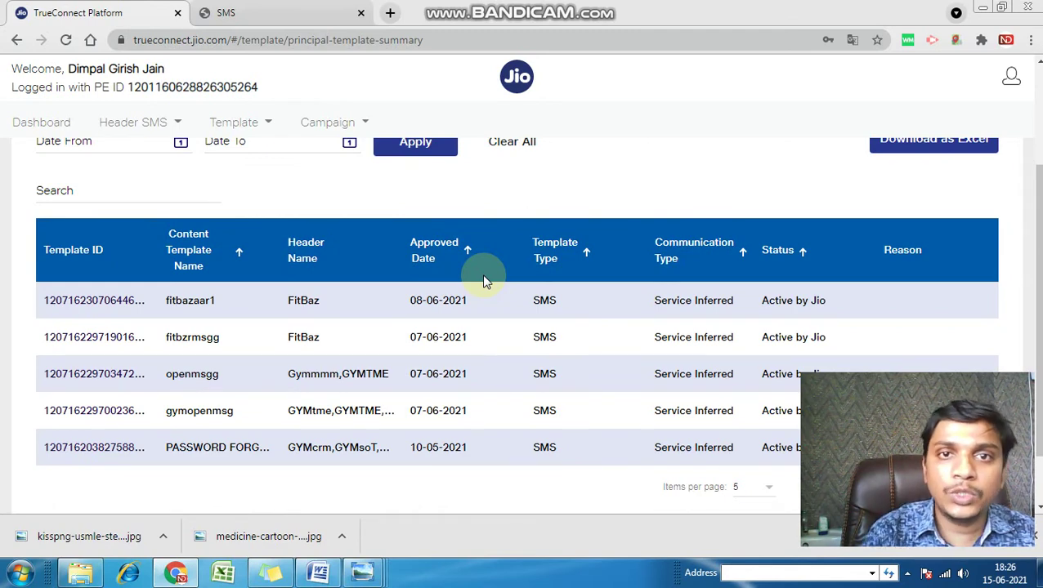
# Send placeholder SMS text to a test mobile number, note the missing TemplateId error, open Account Settings.
pyautogui.click(237, 13)
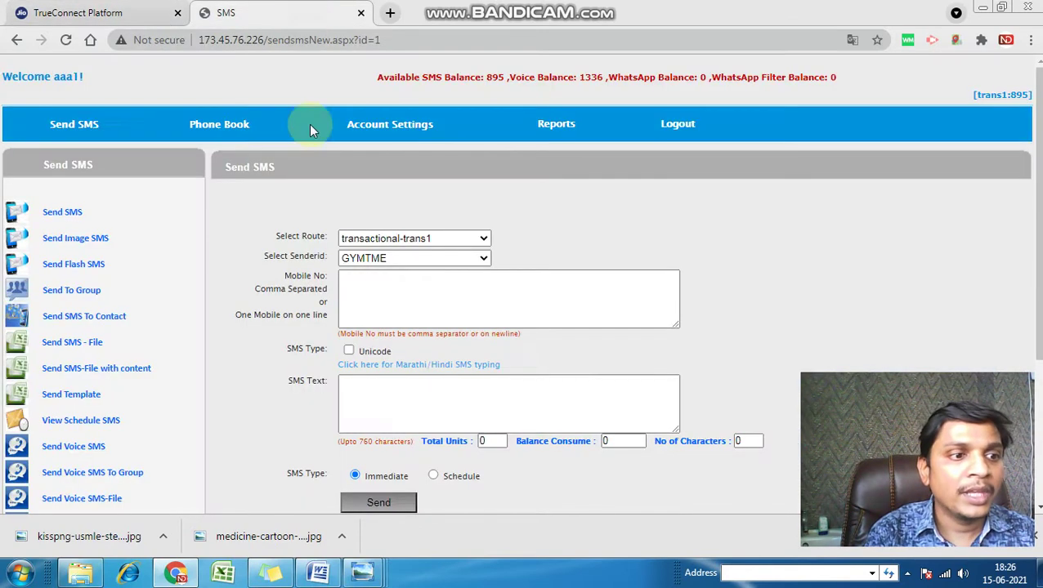
pyautogui.click(433, 392)
pyautogui.write('dfjhgdjshgfhjdsgfhjgsdhj')
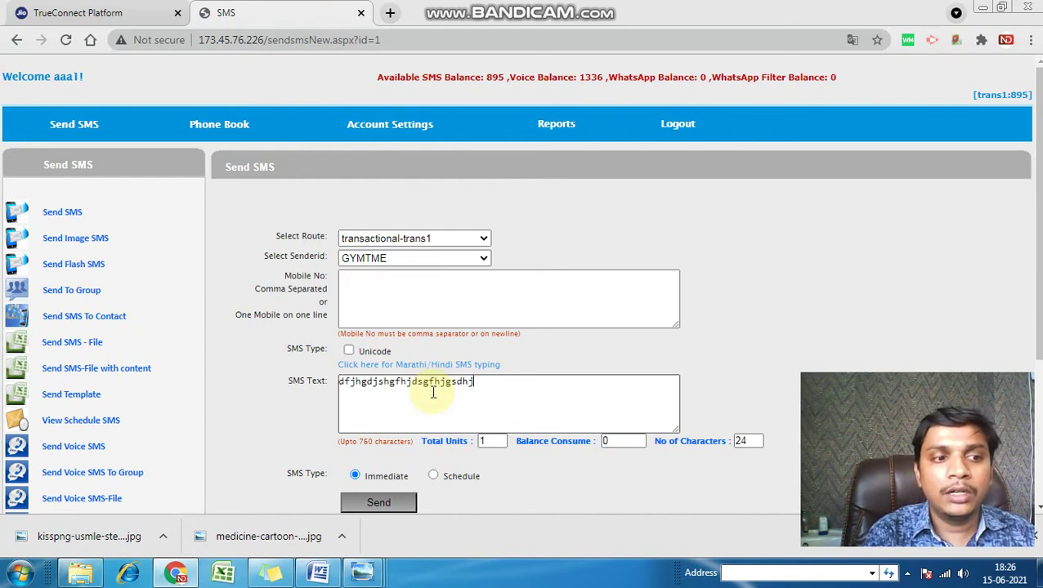
pyautogui.click(448, 305)
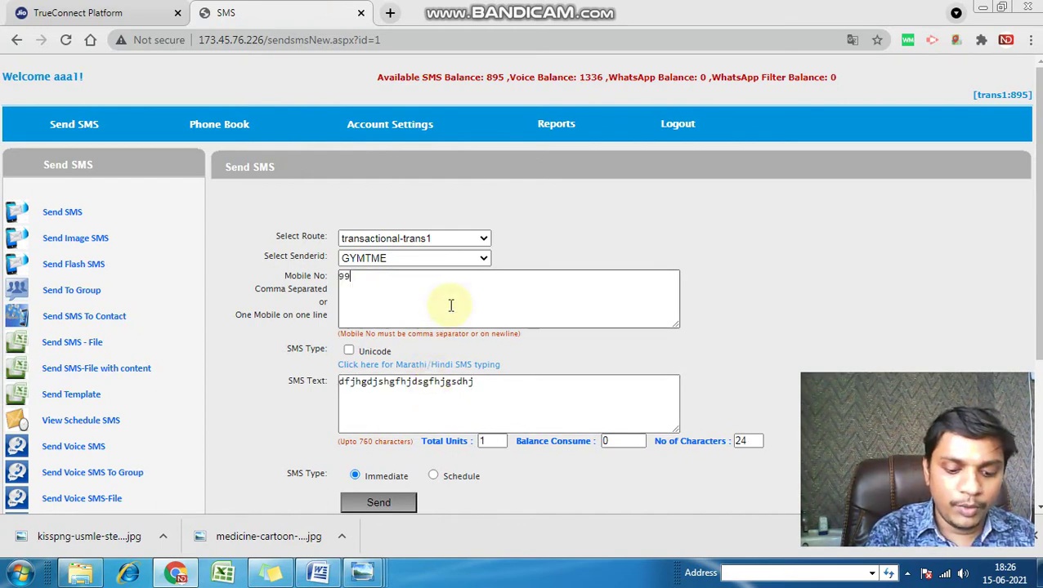
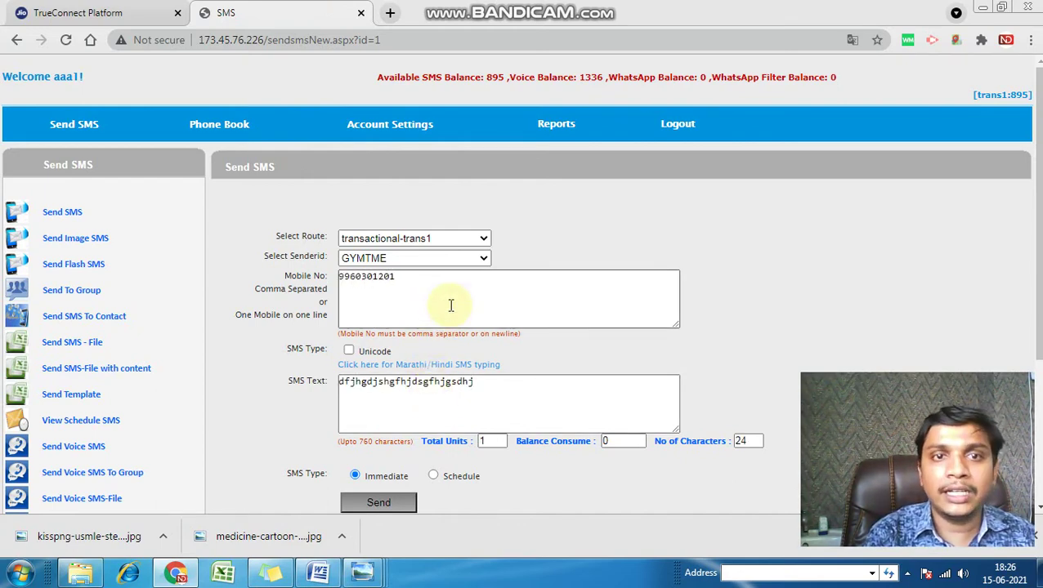
pyautogui.click(384, 500)
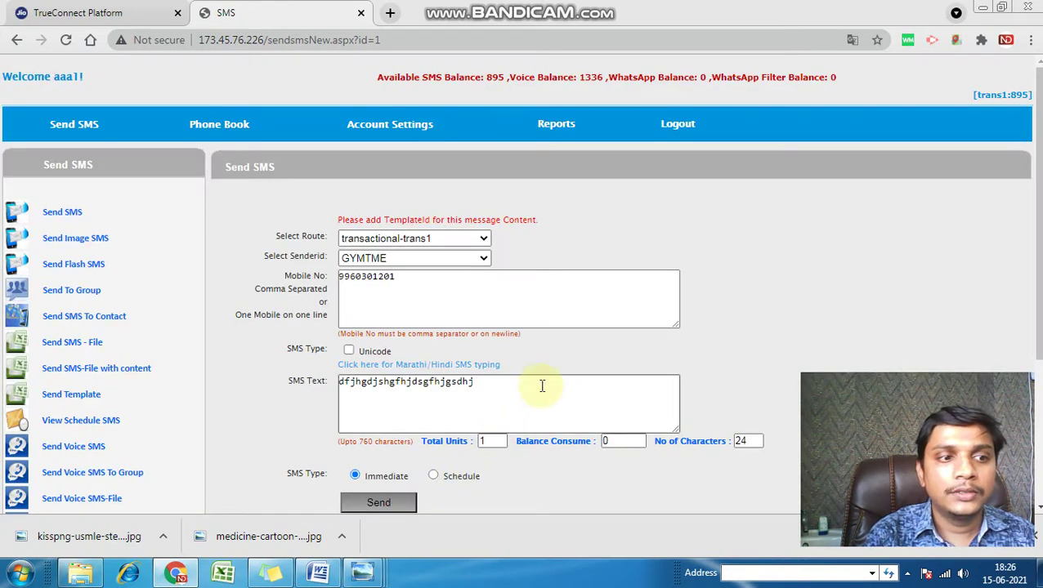
pyautogui.moveTo(339, 221); pyautogui.dragTo(553, 228)
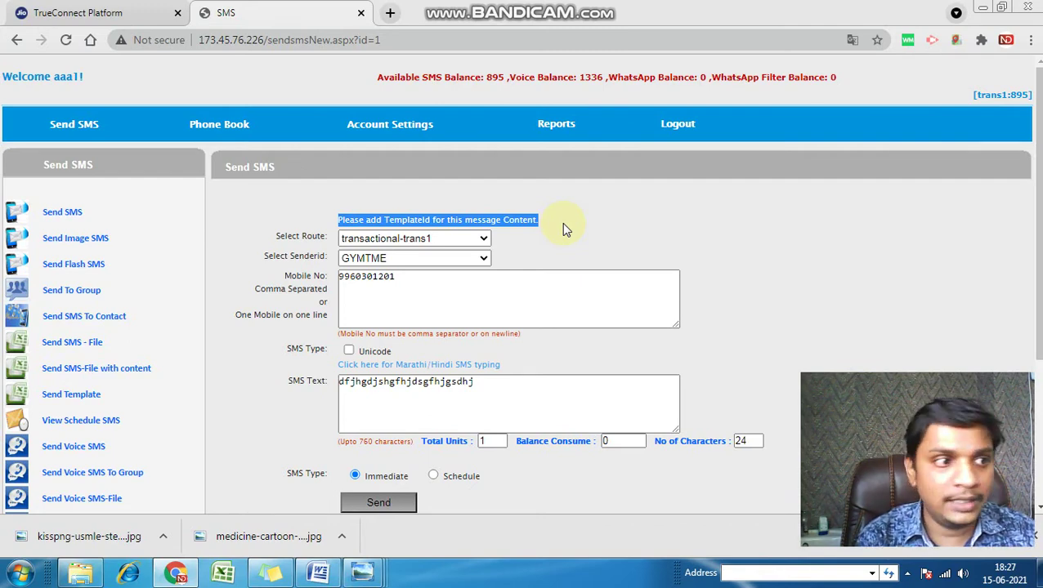
pyautogui.click(407, 131)
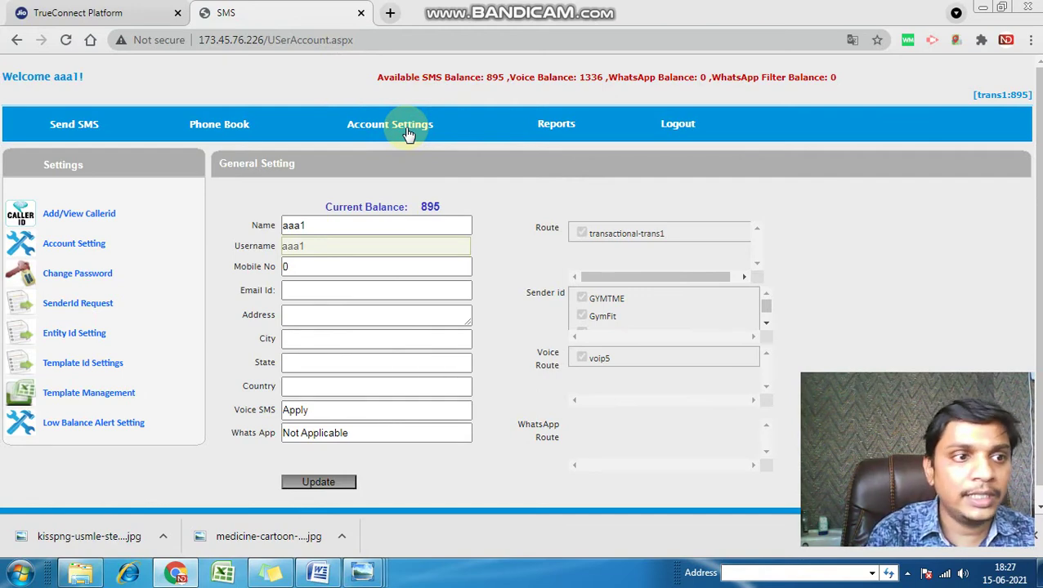
# Browse the 22 mappings under Template Id Settings and open an empty Add New Template Details form.
pyautogui.click(407, 132)
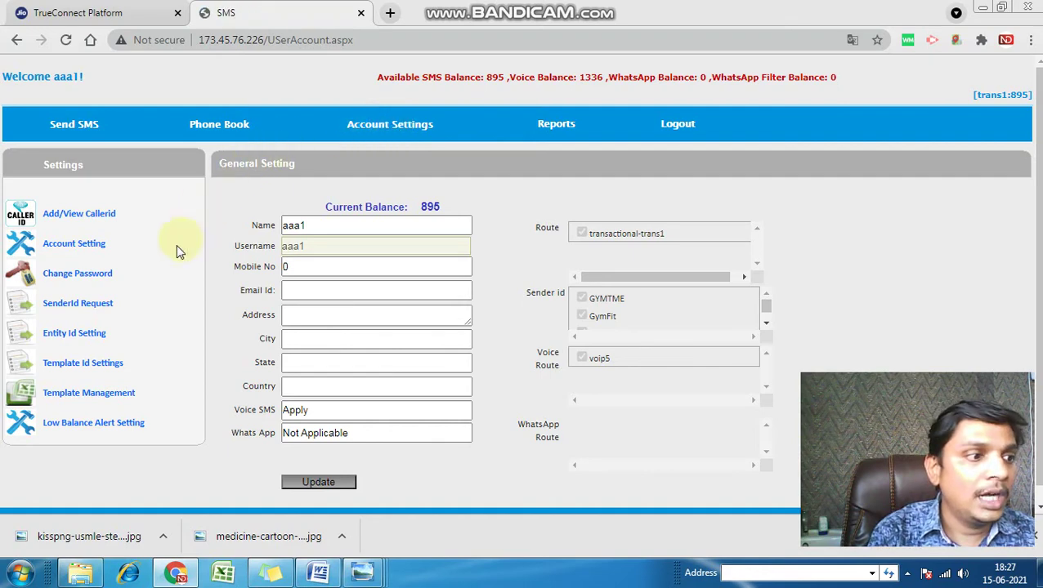
pyautogui.click(88, 368)
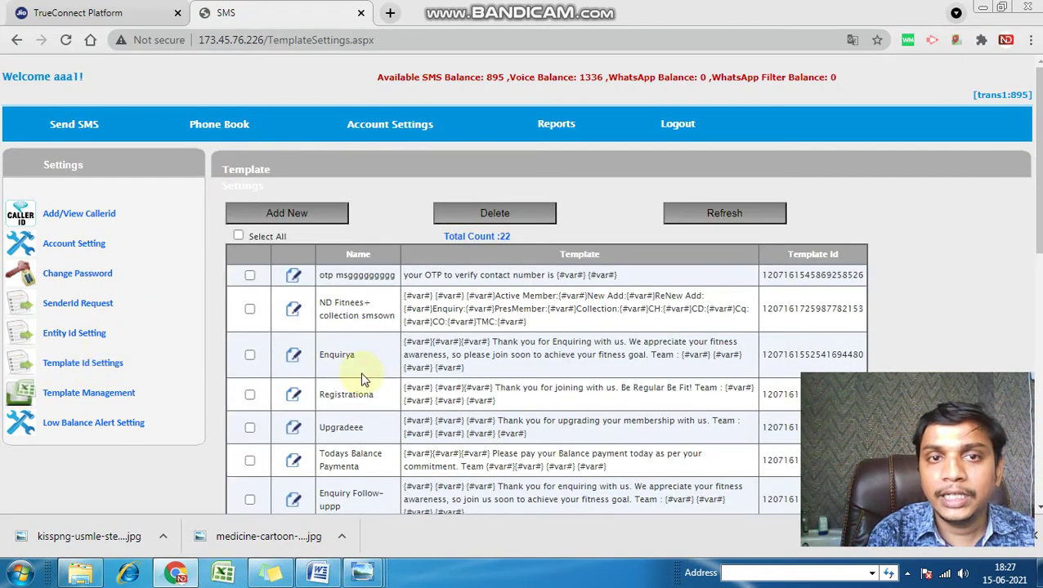
pyautogui.scroll(-6, 384, 302)
pyautogui.scroll(-2, 390, 305)
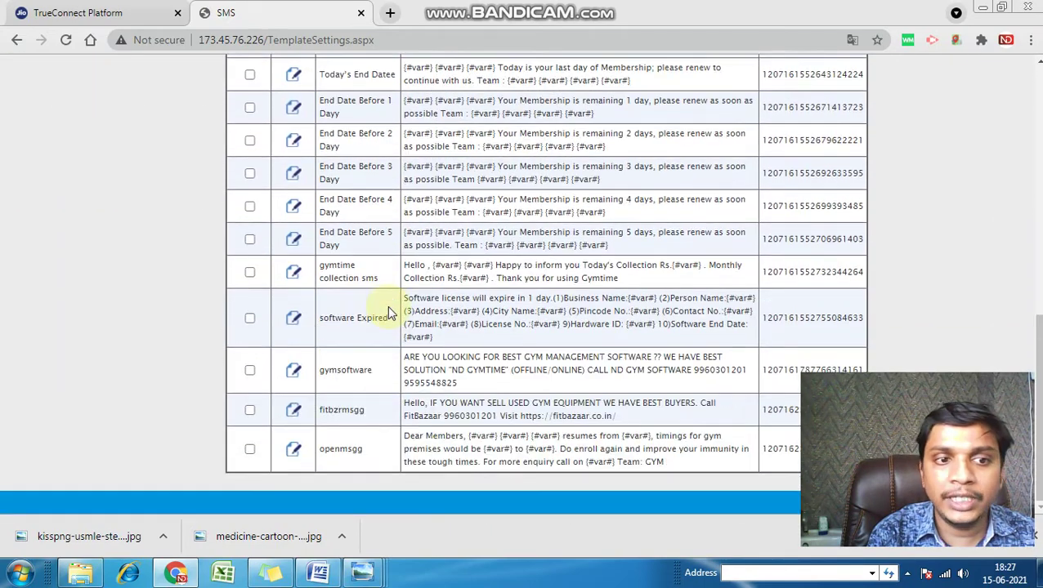
pyautogui.scroll(7, 389, 308)
pyautogui.scroll(1, 388, 305)
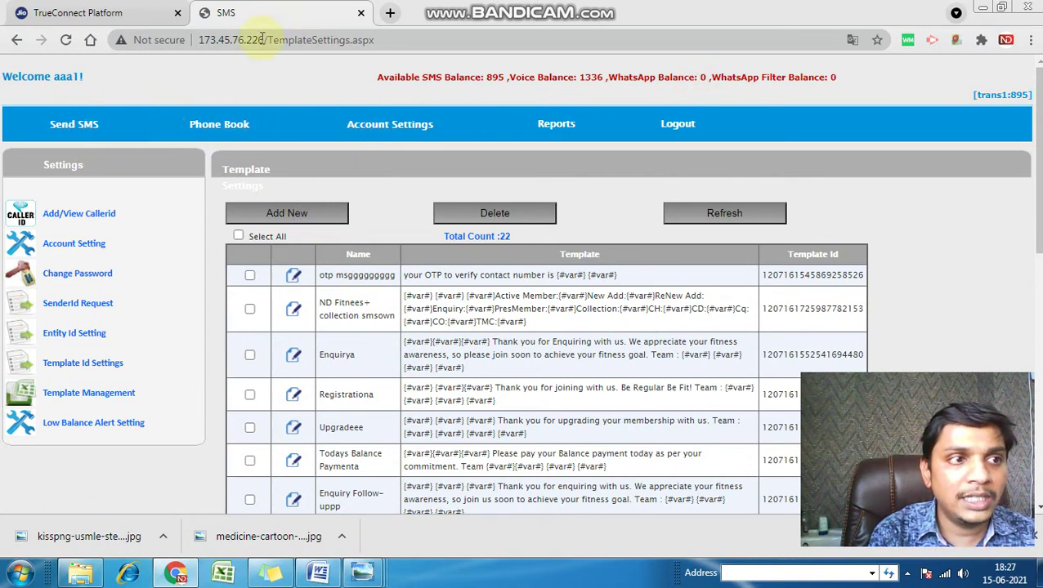
pyautogui.click(88, 129)
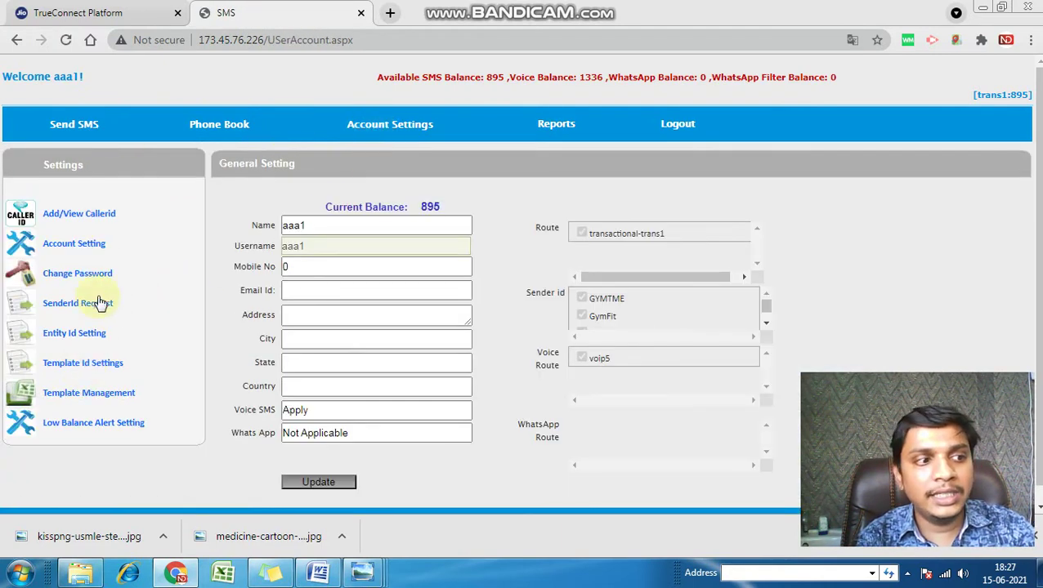
pyautogui.click(111, 368)
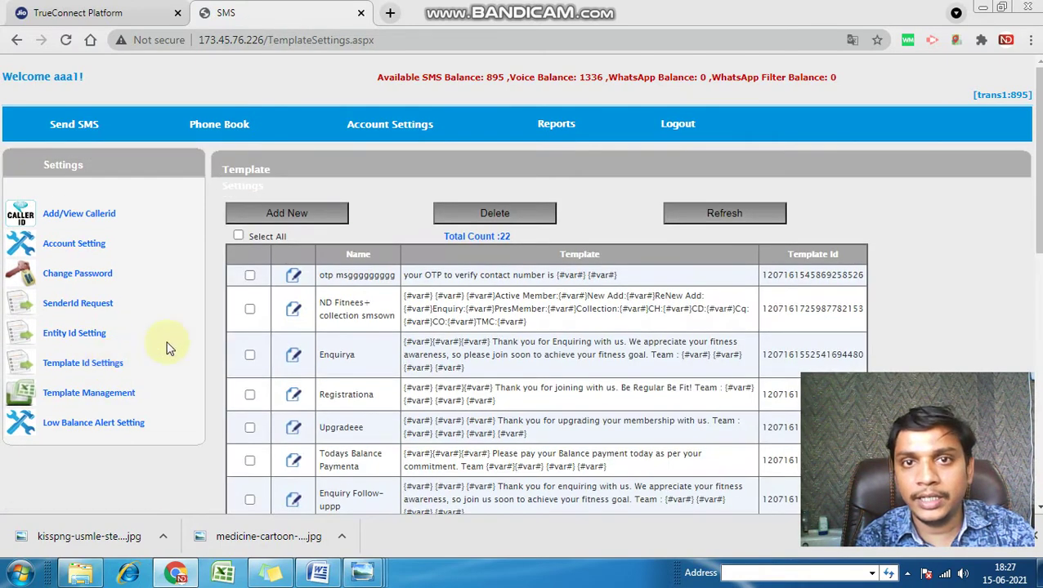
pyautogui.click(284, 215)
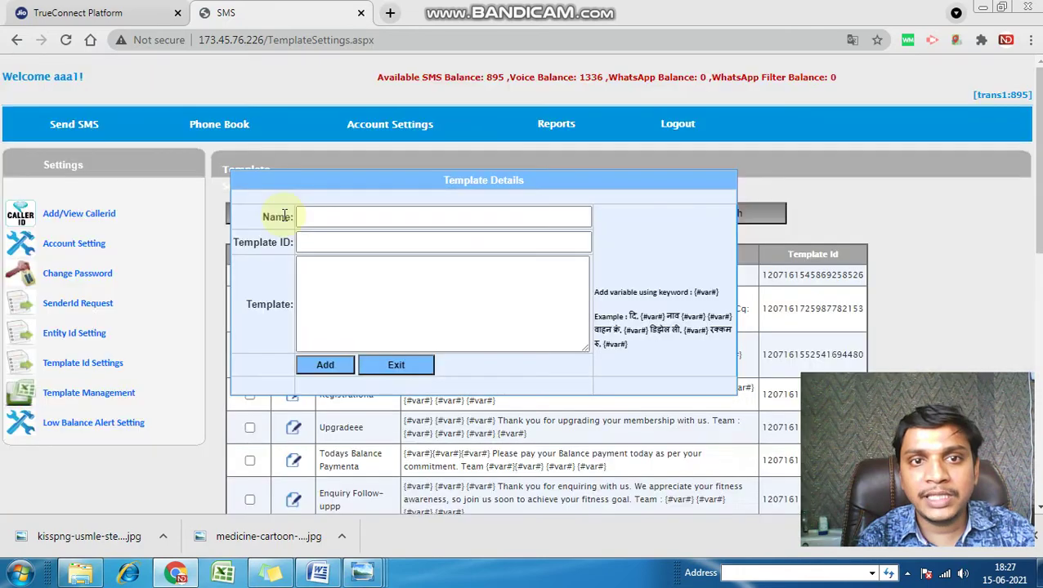
# Copy the name fitbazaar1 from its Jio template summary into the Name field.
pyautogui.click(387, 221)
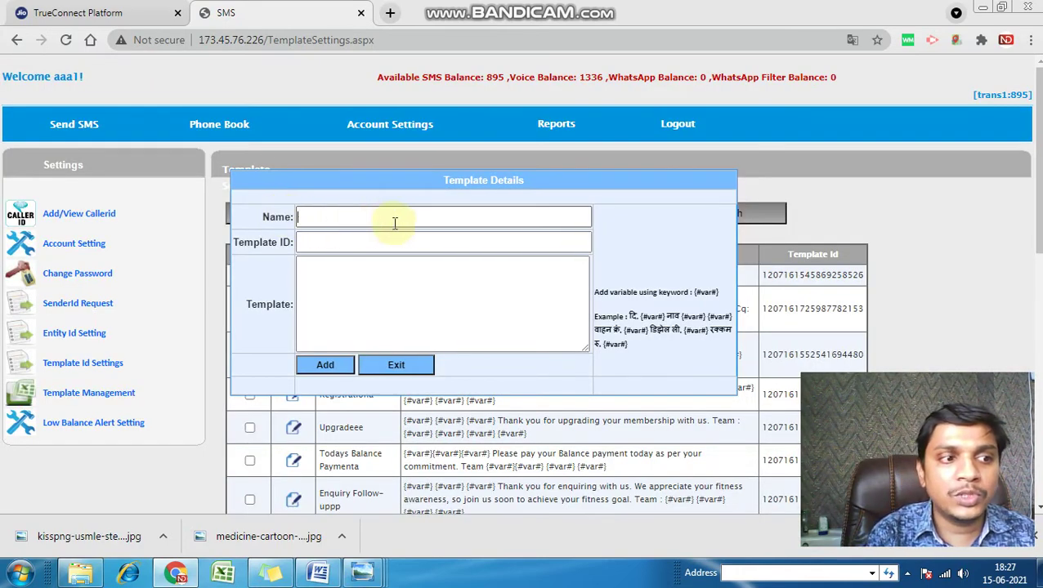
pyautogui.click(155, 15)
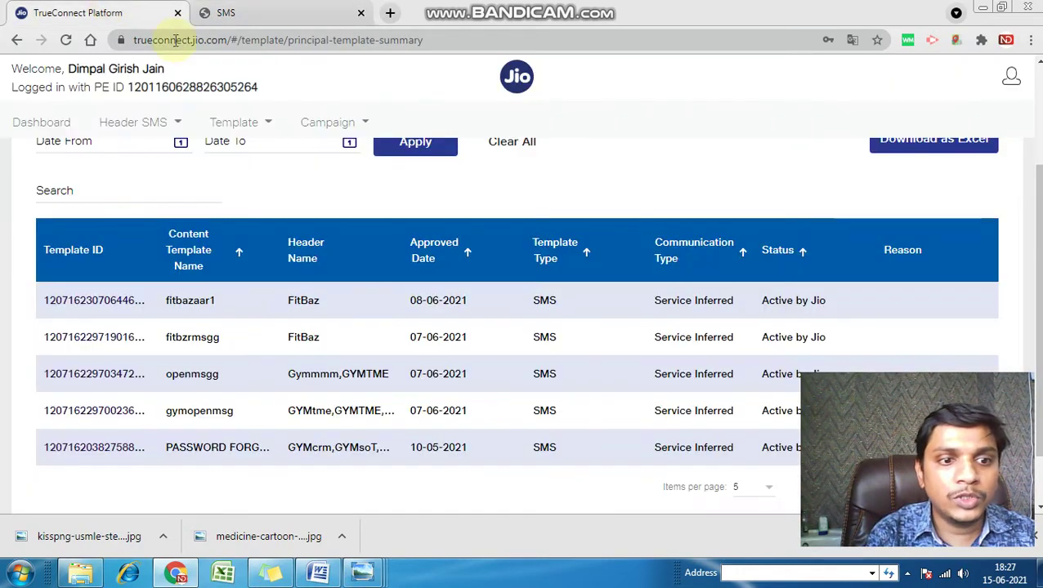
pyautogui.click(111, 300)
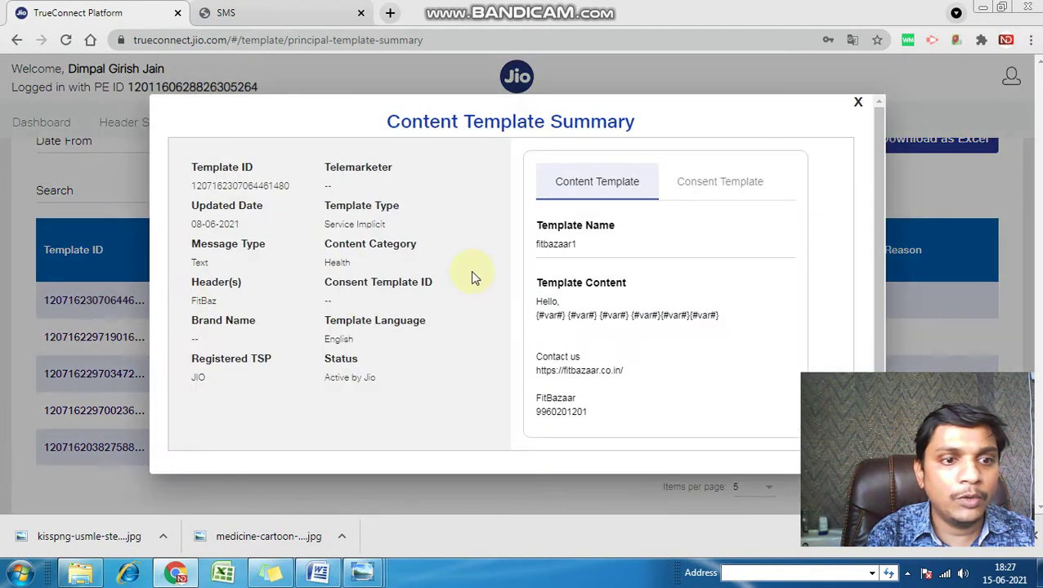
pyautogui.doubleClick(556, 243)
pyautogui.hotkey('ctrl', 'c')
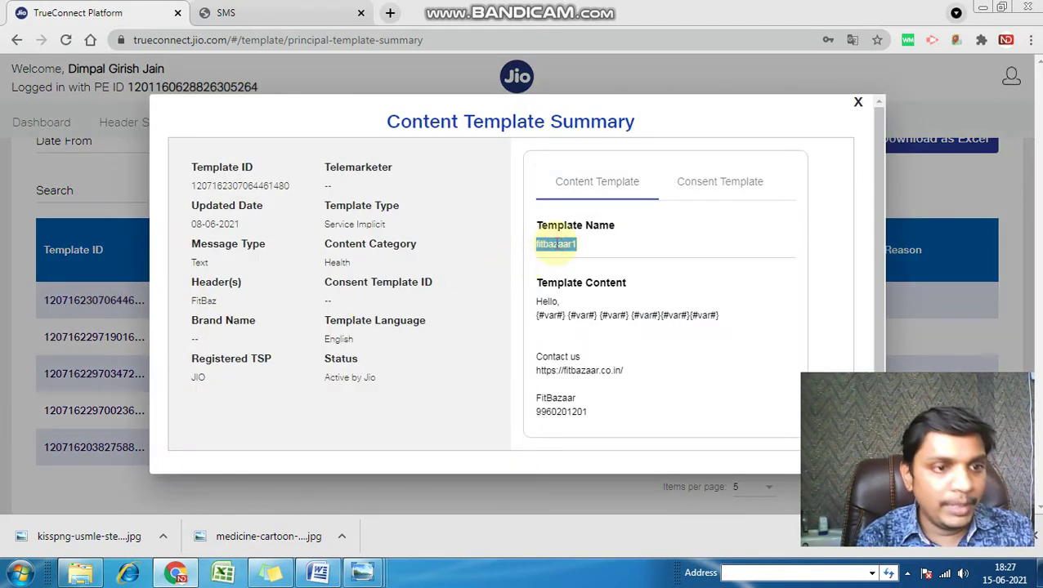
pyautogui.click(296, 18)
pyautogui.click(414, 215)
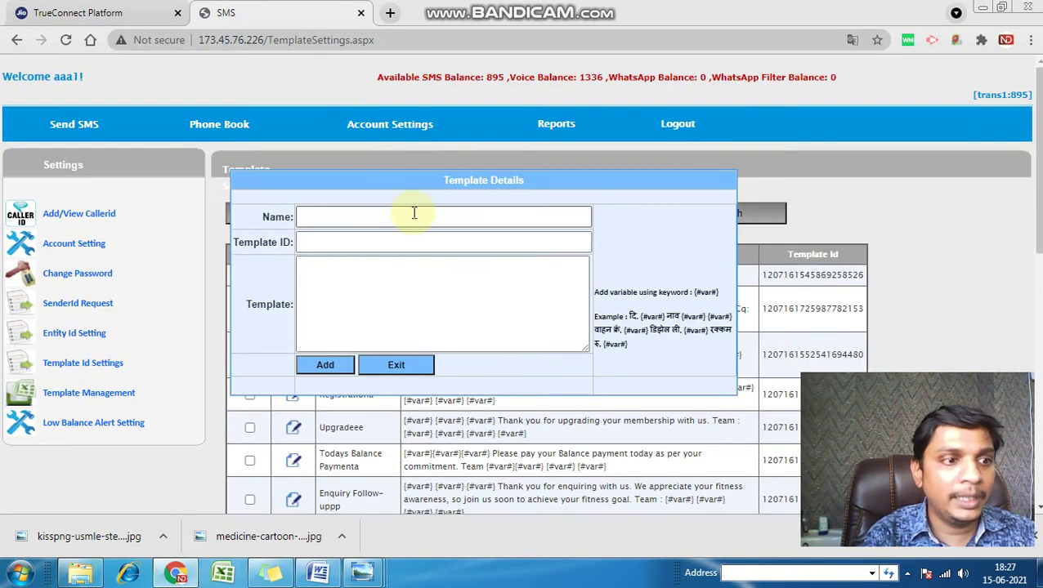
pyautogui.hotkey('ctrl', 'v')
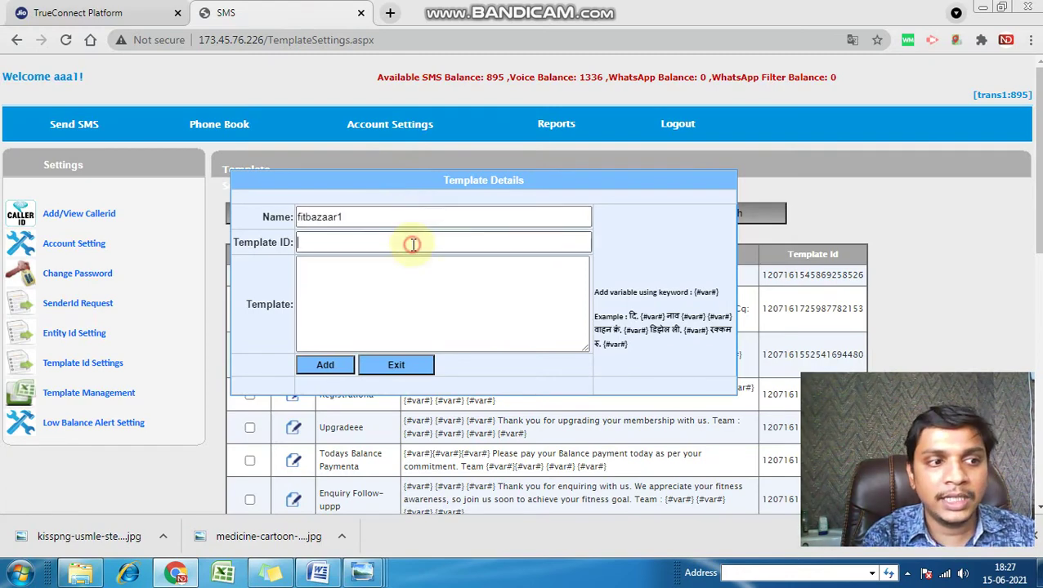
pyautogui.click(50, 10)
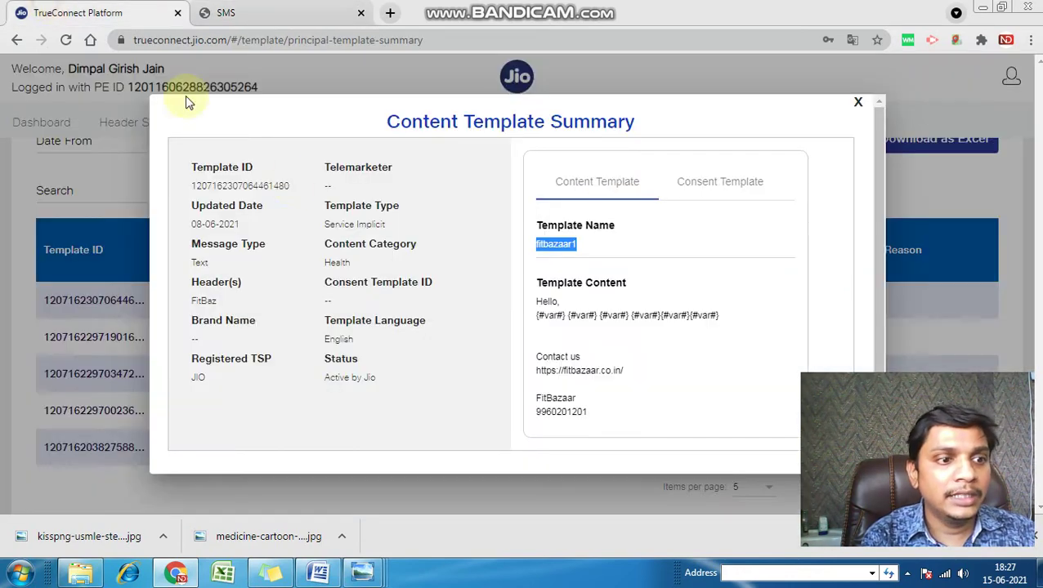
pyautogui.doubleClick(245, 186)
pyautogui.hotkey('ctrl', 'c')
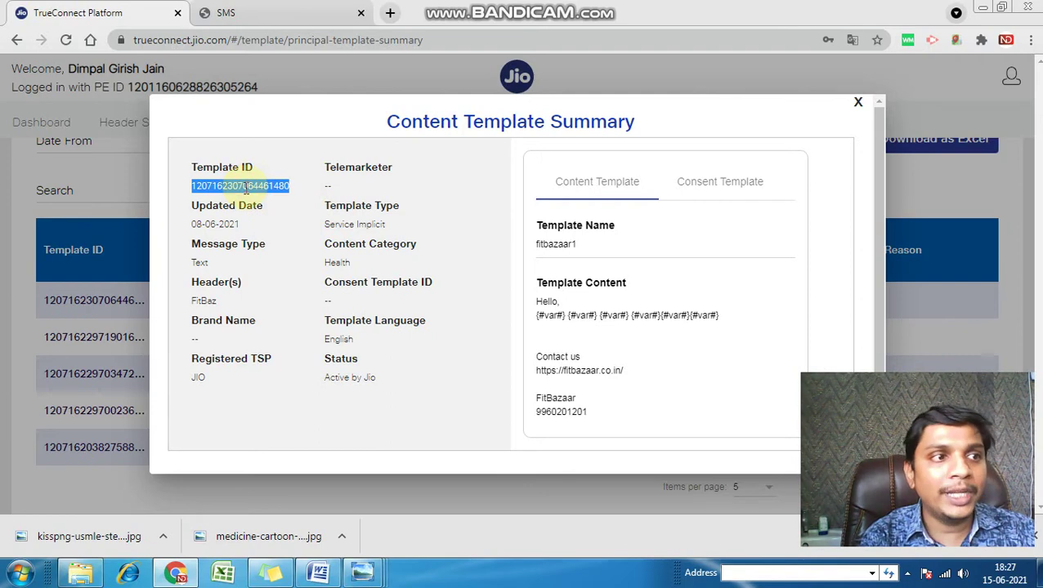
pyautogui.click(264, 11)
pyautogui.click(352, 242)
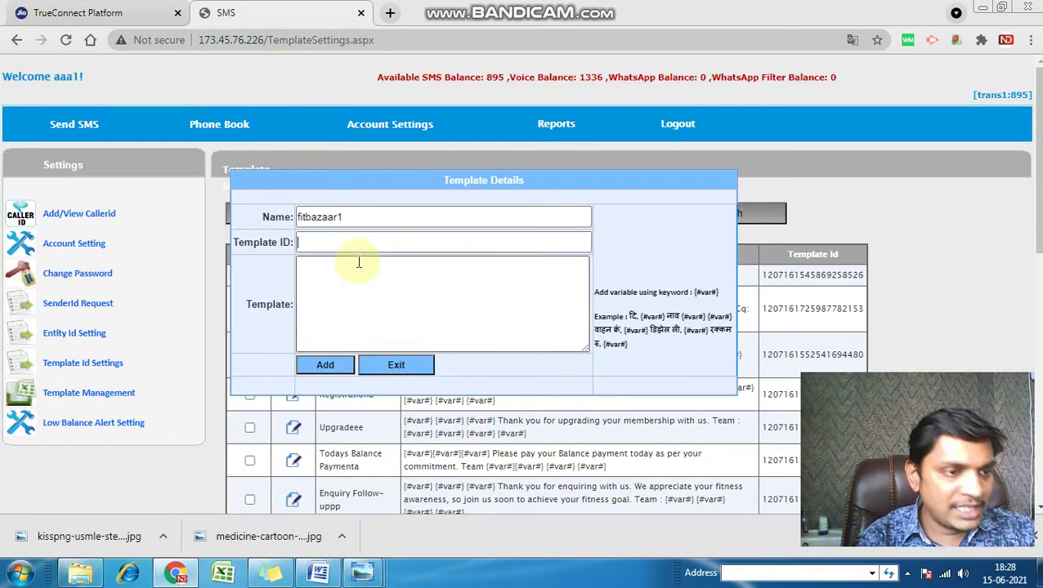
pyautogui.hotkey('ctrl', 'v')
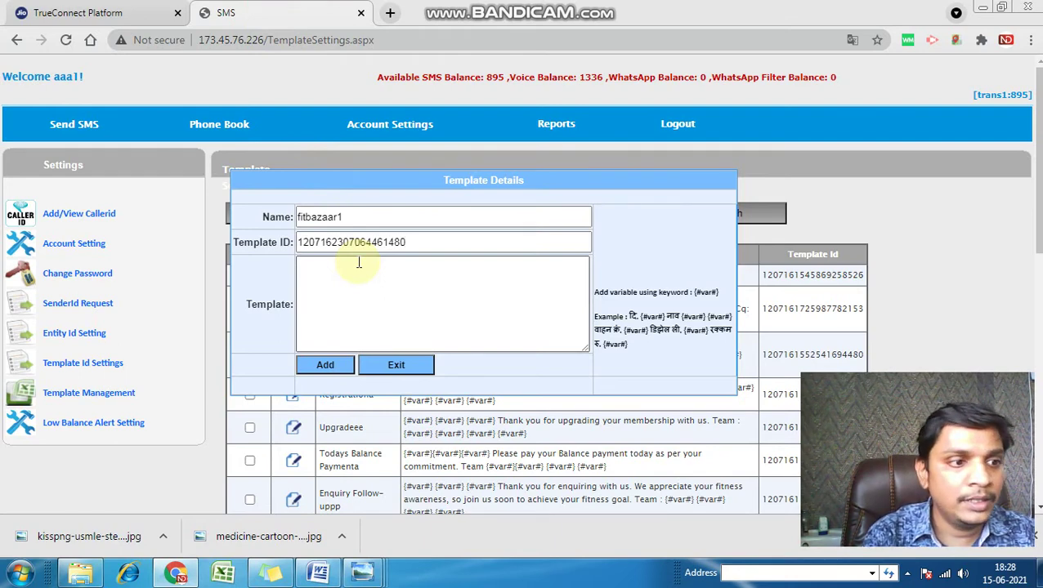
# Copy fitbazaar1's full approved content text into the Template field.
pyautogui.click(69, 11)
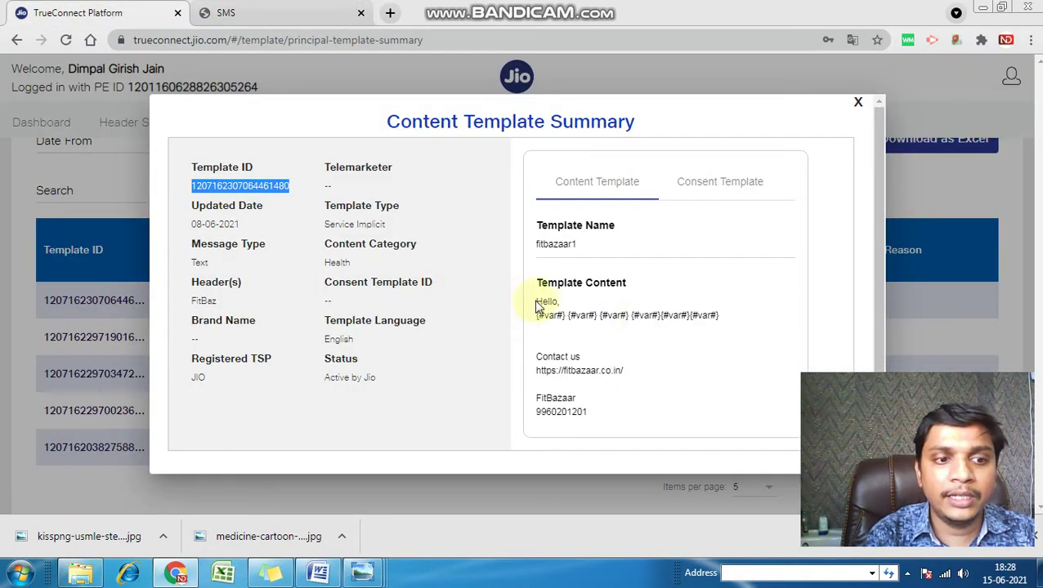
pyautogui.moveTo(537, 303); pyautogui.dragTo(609, 421)
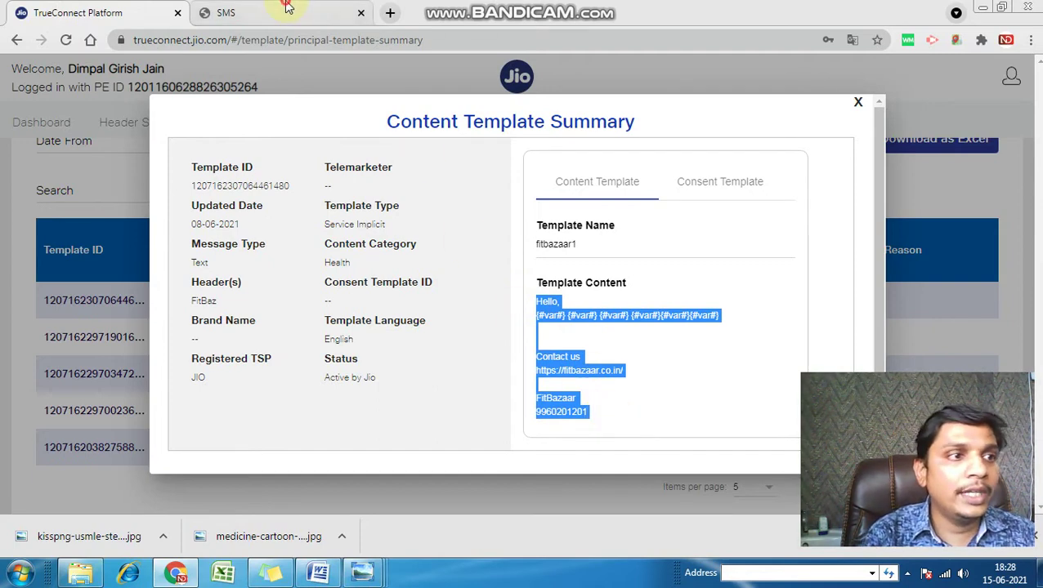
pyautogui.click(225, 12)
pyautogui.click(384, 279)
pyautogui.hotkey('ctrl', 'v')
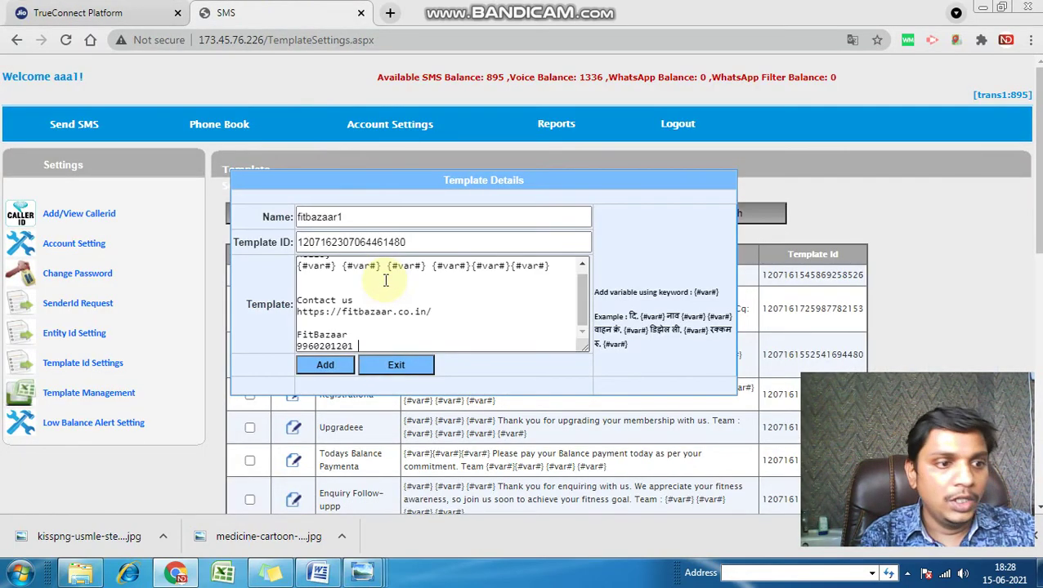
# Add the fitbazaar1 template, confirm 'Template Settings Added Successfully', and exit to the list.
pyautogui.scroll(1, 429, 328)
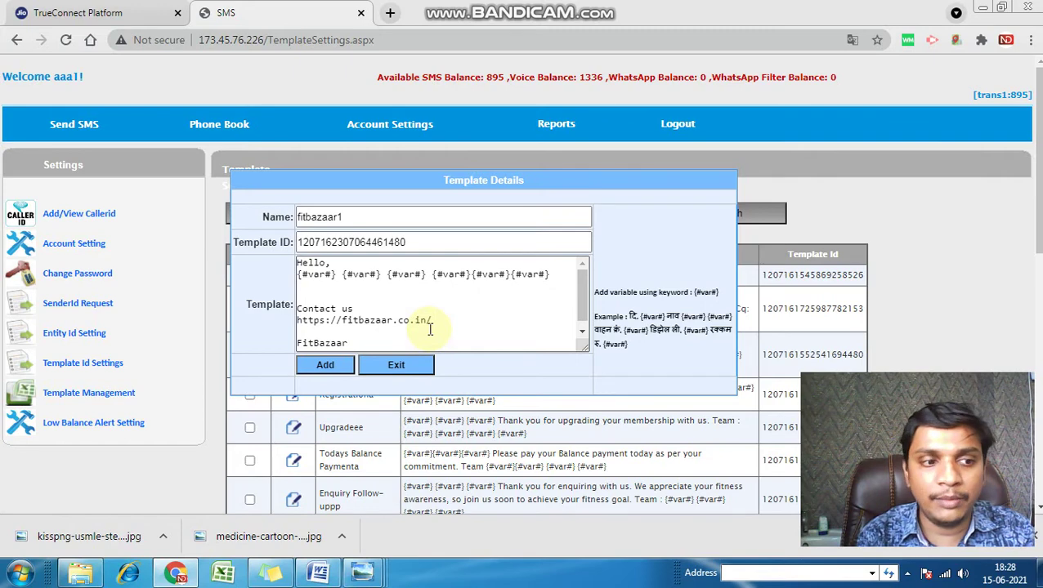
pyautogui.click(334, 364)
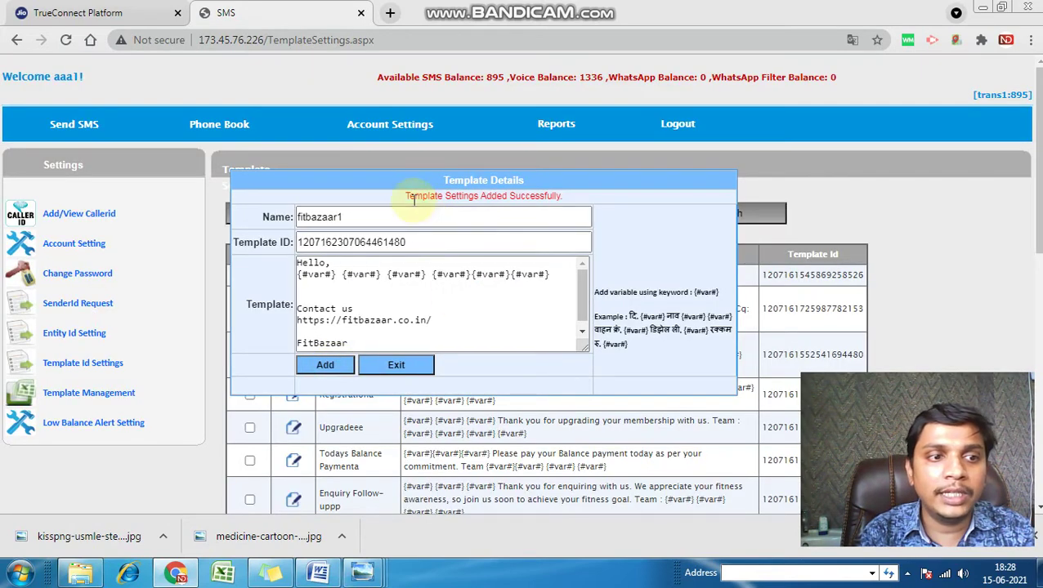
pyautogui.moveTo(406, 197); pyautogui.dragTo(570, 204)
pyautogui.click(396, 368)
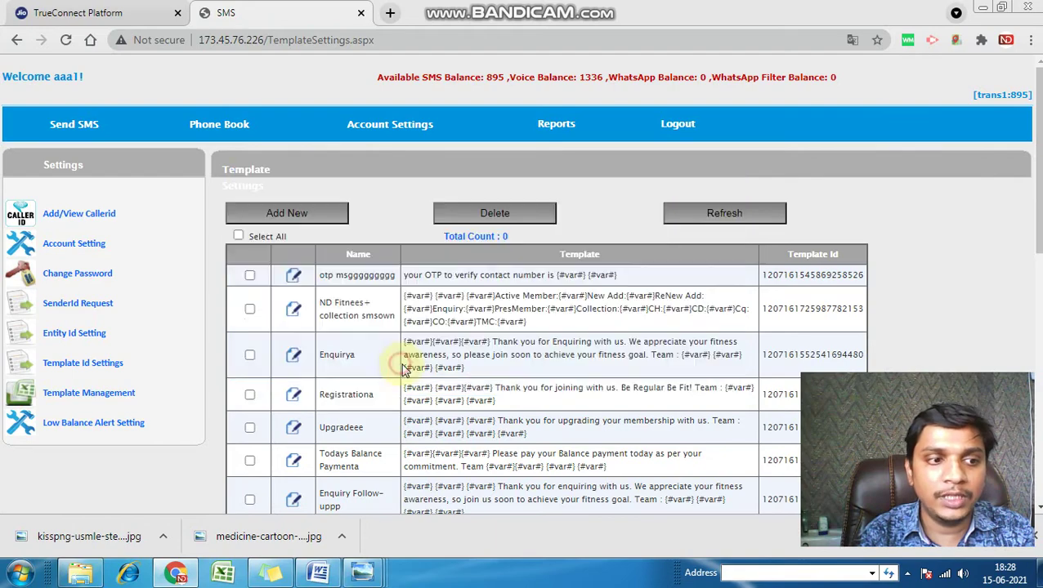
# Reload the template page and verify fitbazaar1 with its message text now ends the 23-template list.
pyautogui.scroll(-10, 406, 370)
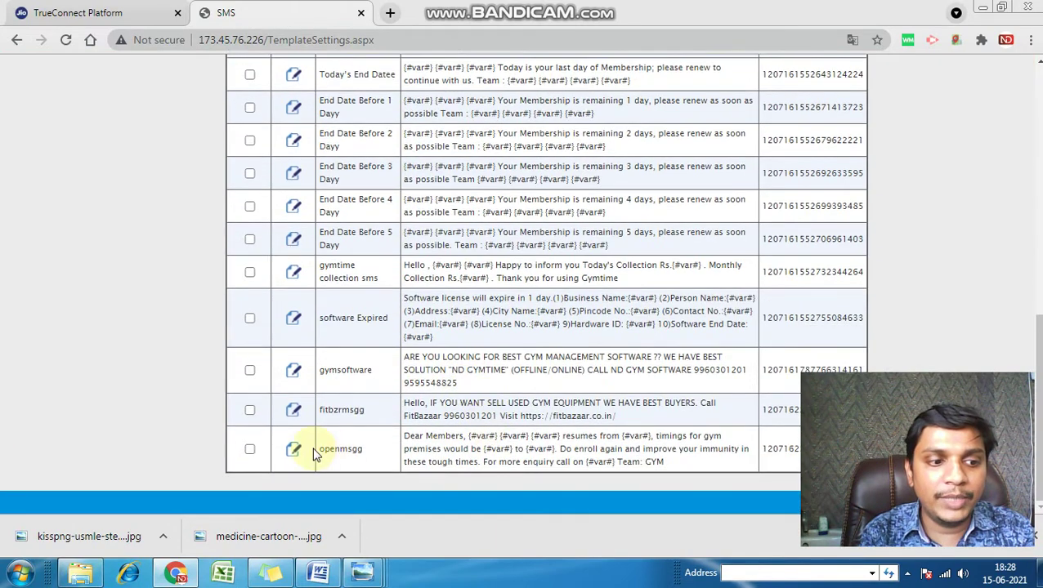
pyautogui.moveTo(334, 410); pyautogui.dragTo(673, 442)
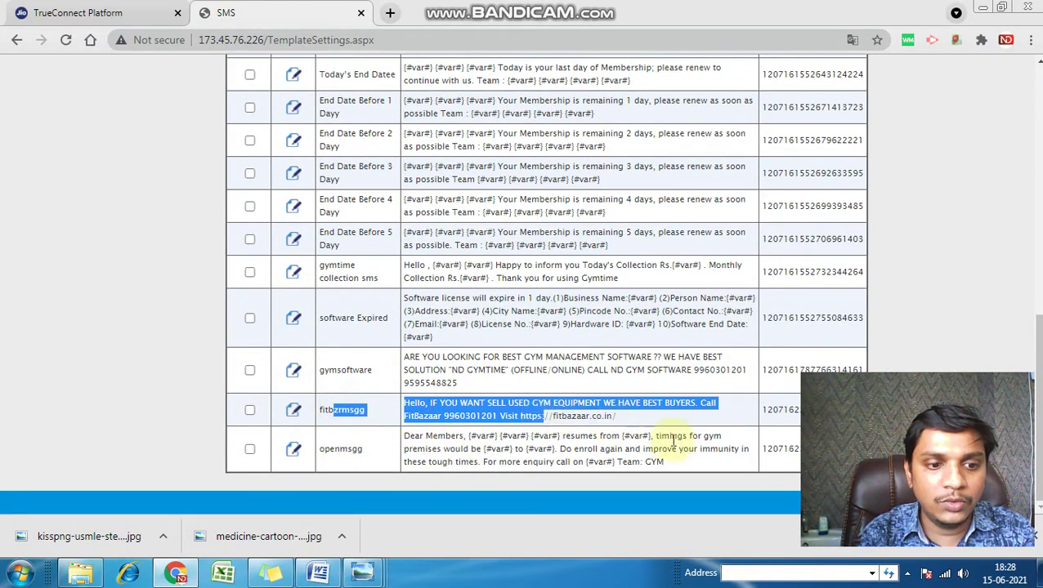
pyautogui.scroll(10, 678, 437)
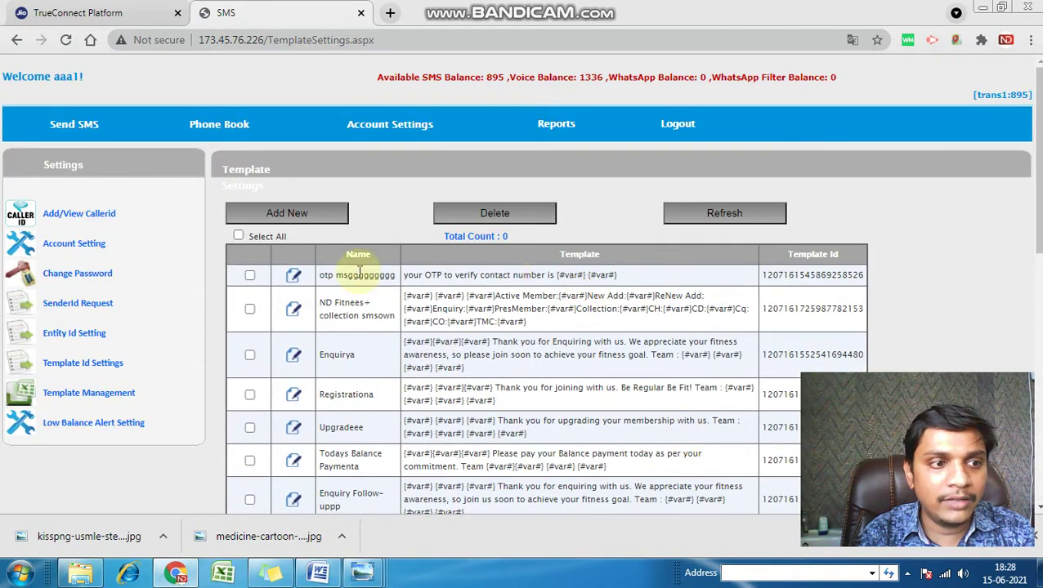
pyautogui.click(389, 41)
pyautogui.press('Return')
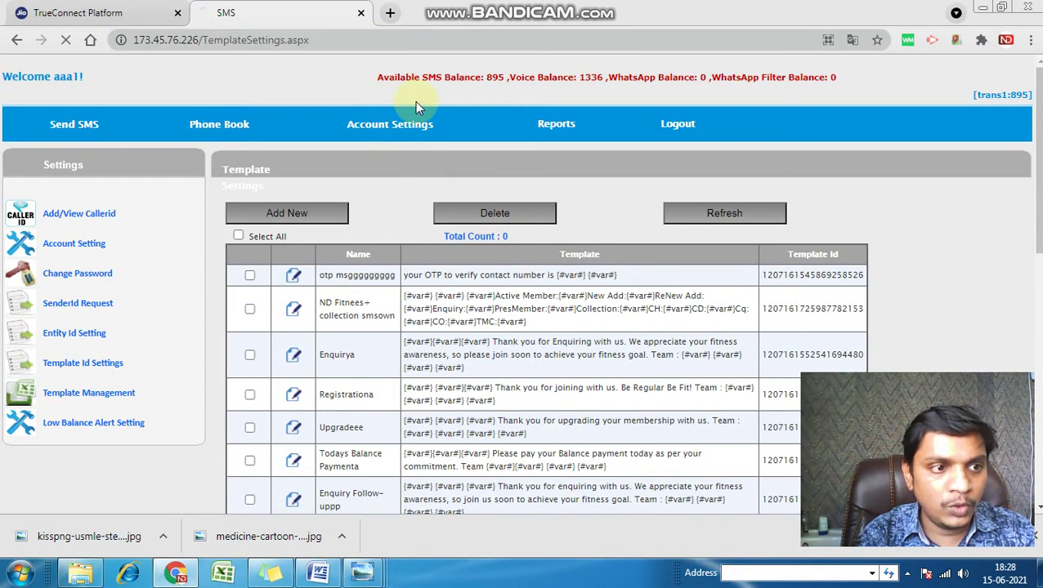
pyautogui.scroll(-10, 542, 388)
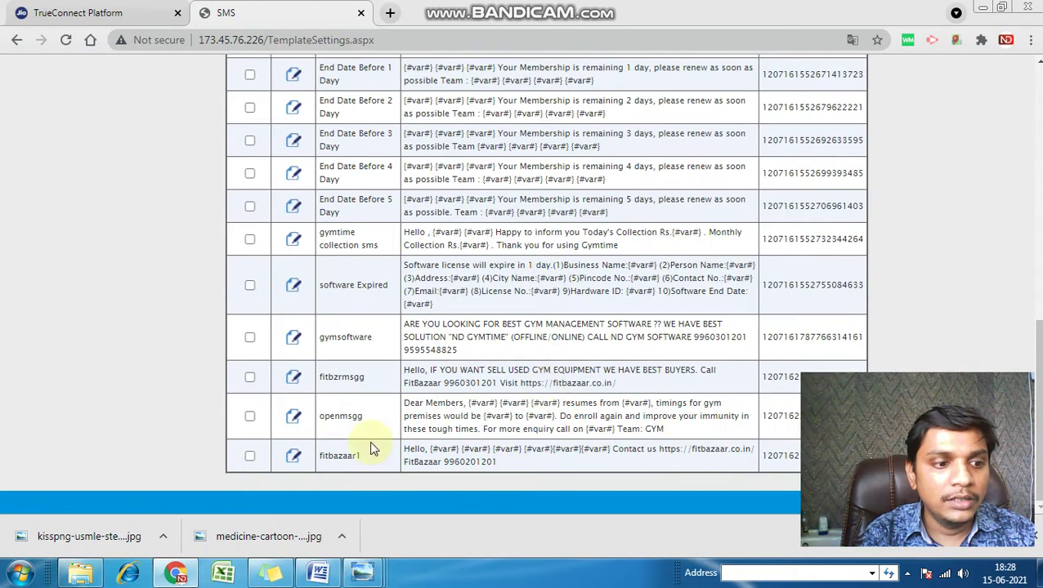
pyautogui.moveTo(321, 455); pyautogui.dragTo(670, 464)
pyautogui.moveTo(553, 471); pyautogui.dragTo(411, 442)
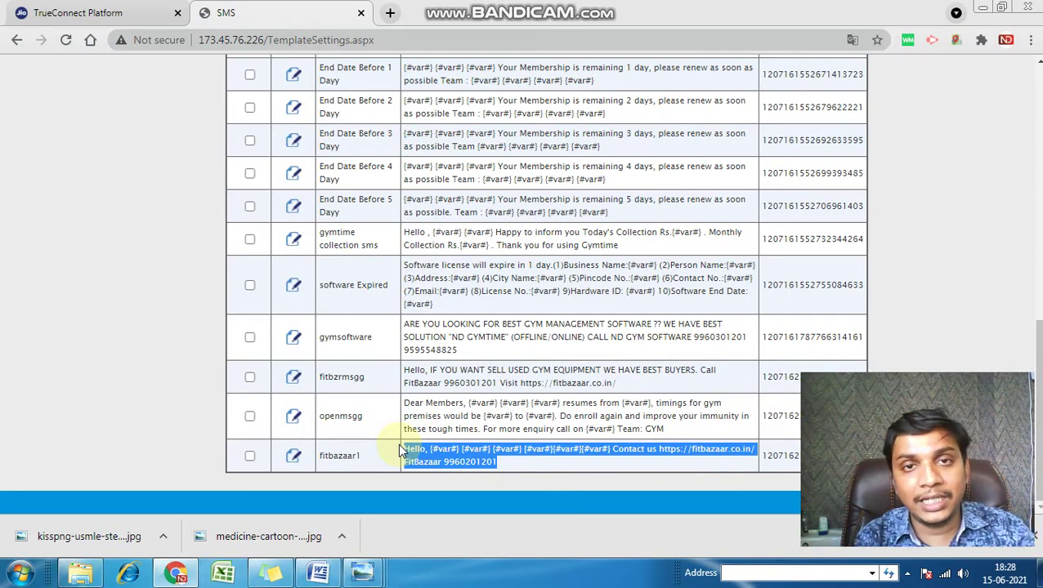
pyautogui.scroll(10, 398, 318)
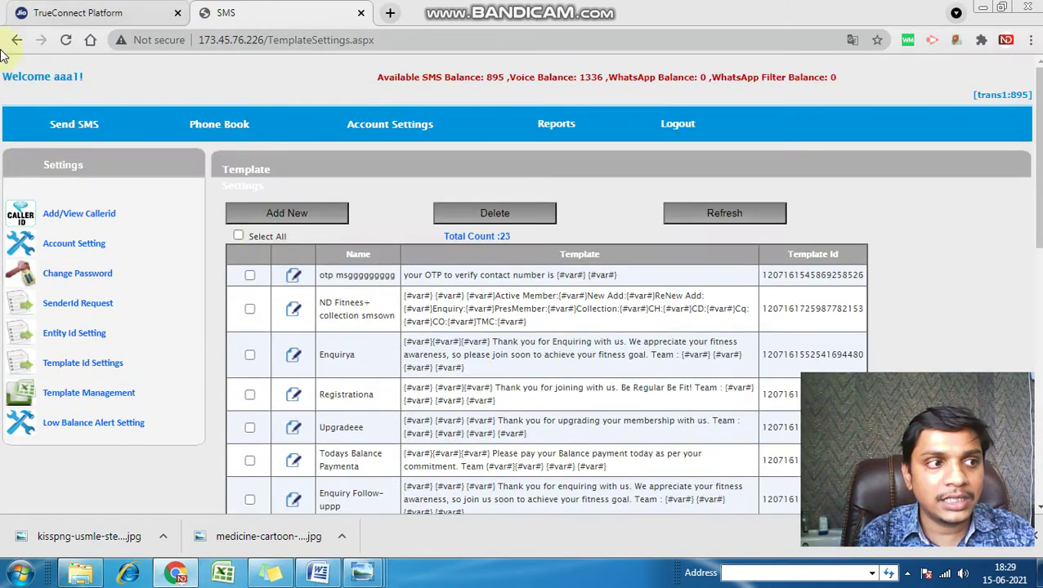
# Go to the Send SMS page and paste the fitbazaar1 template text into the SMS Text box.
pyautogui.click(78, 126)
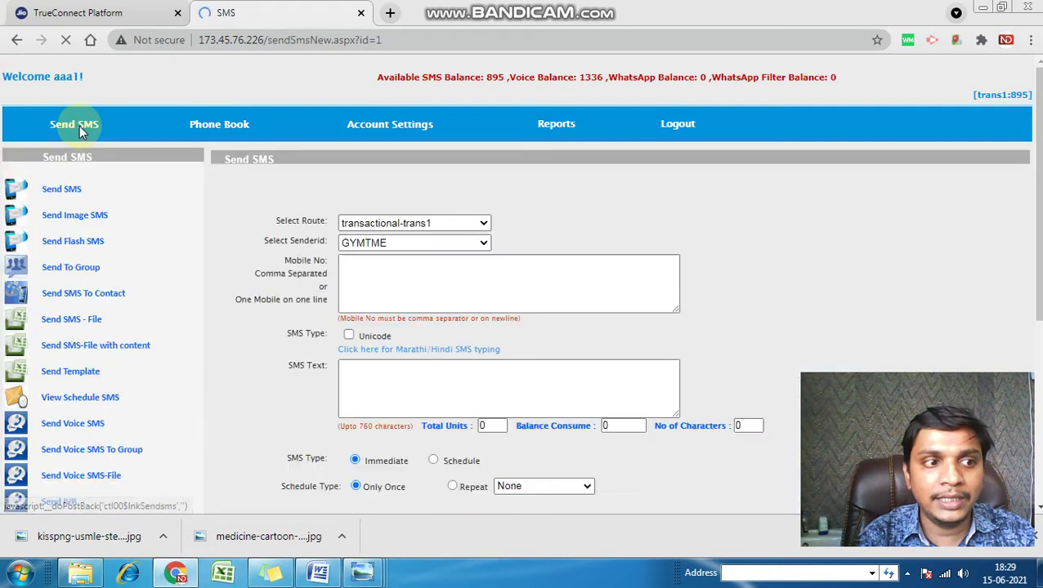
pyautogui.click(459, 381)
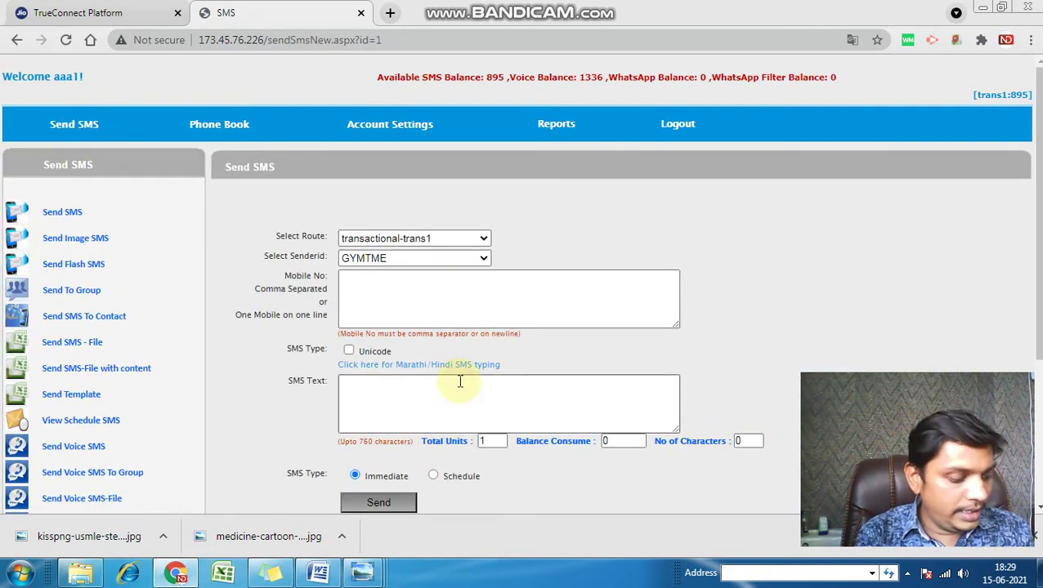
pyautogui.hotkey('ctrl', 'v')
pyautogui.scroll(3, 510, 405)
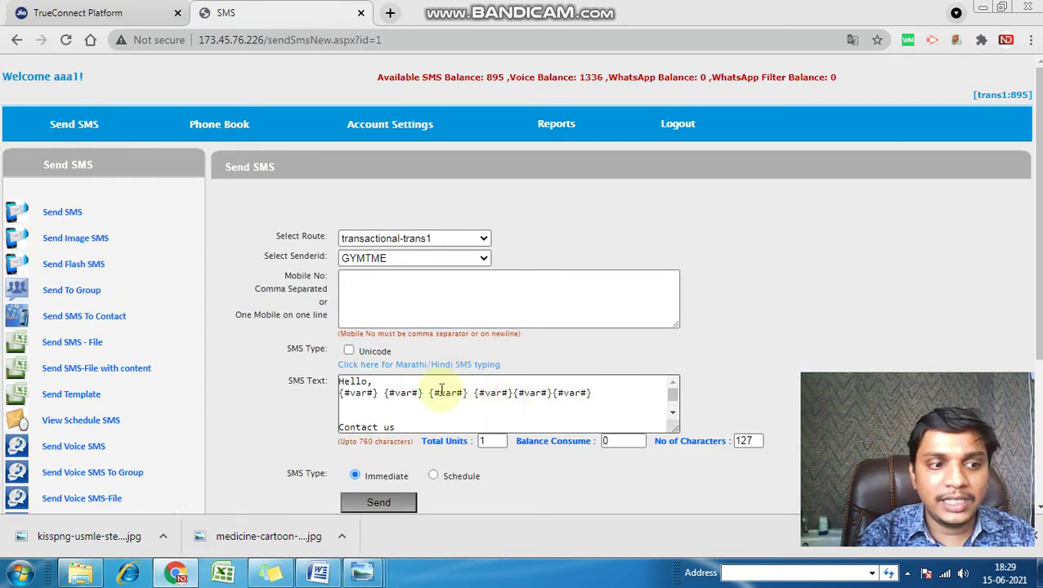
# Replace the placeholder line with 'Thank you for visit best offer 20%' and start a new line.
pyautogui.click(341, 394)
pyautogui.moveTo(342, 395); pyautogui.dragTo(595, 396)
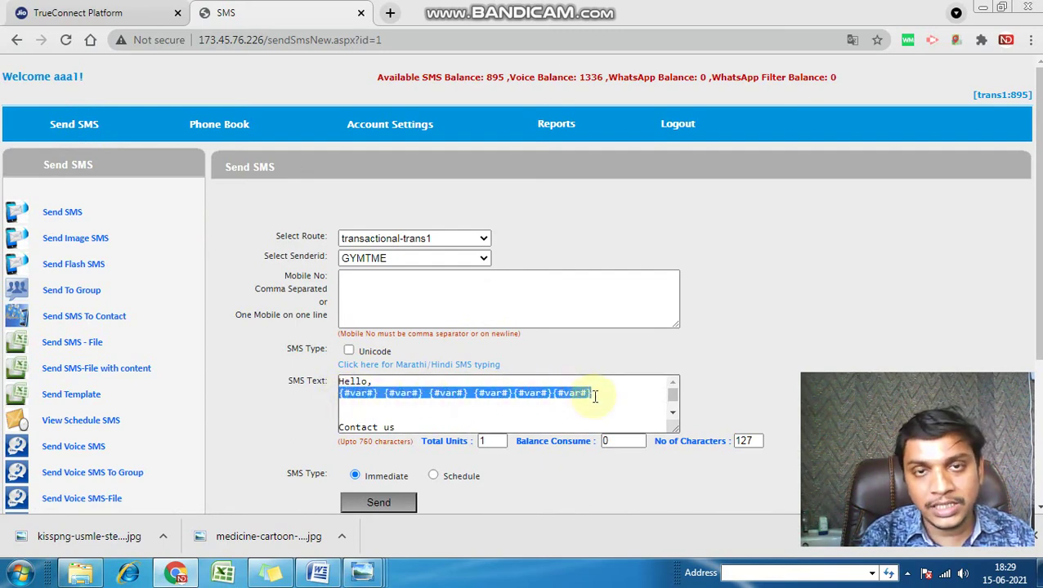
pyautogui.press('BackSpace')
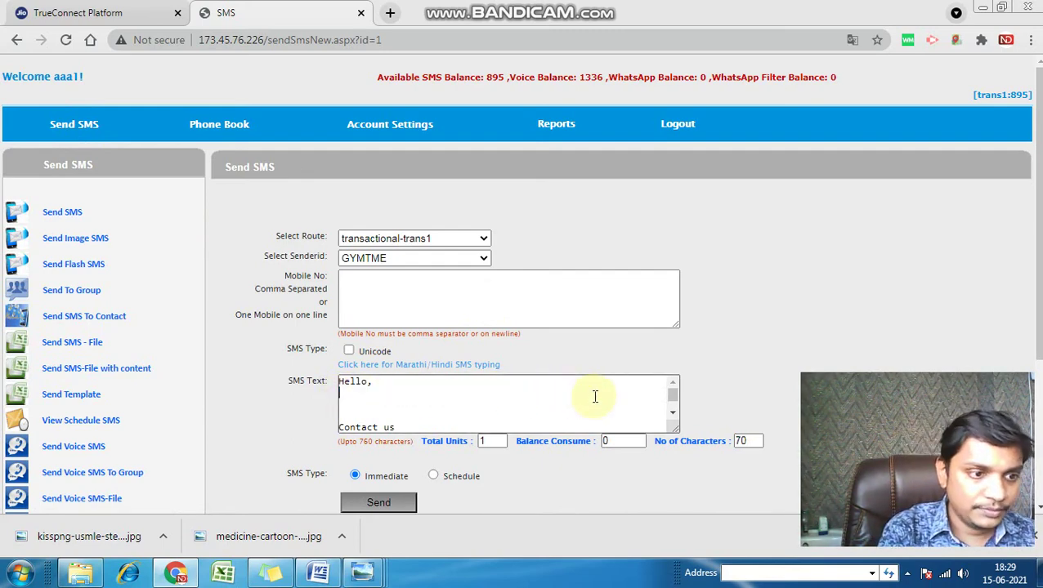
pyautogui.write('Ta')
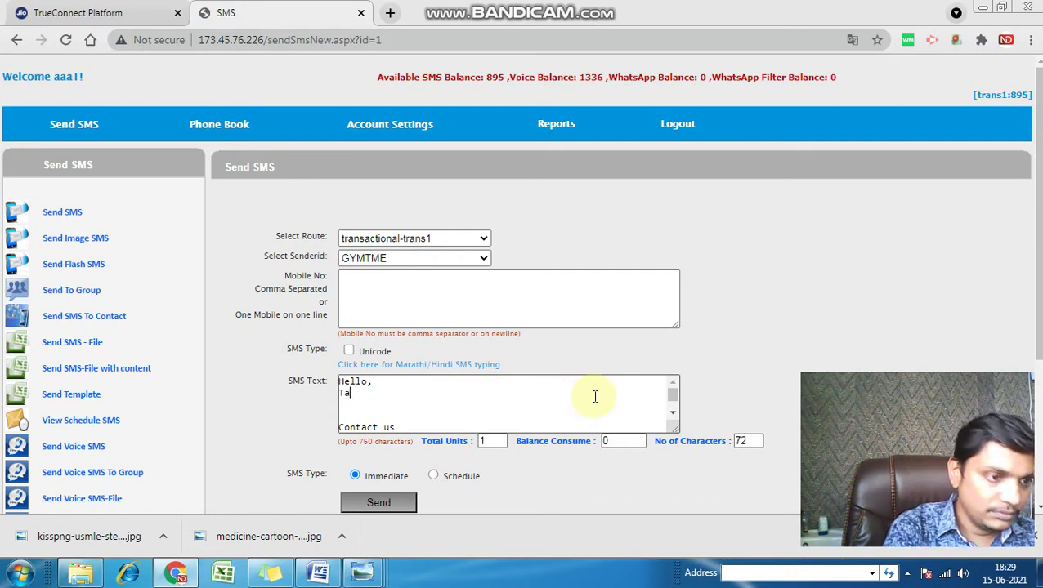
pyautogui.write('hank you')
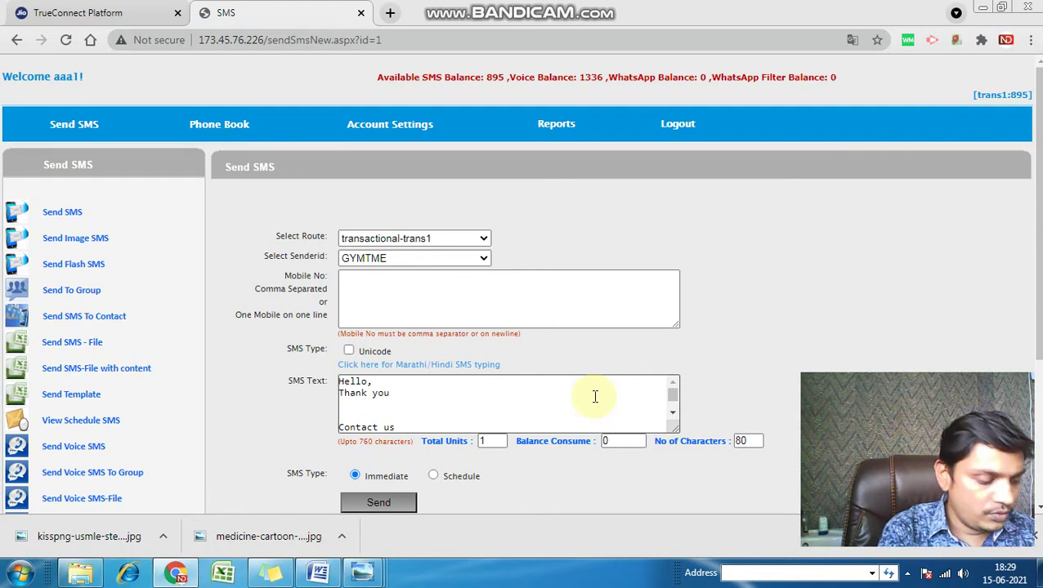
pyautogui.write(' for e')
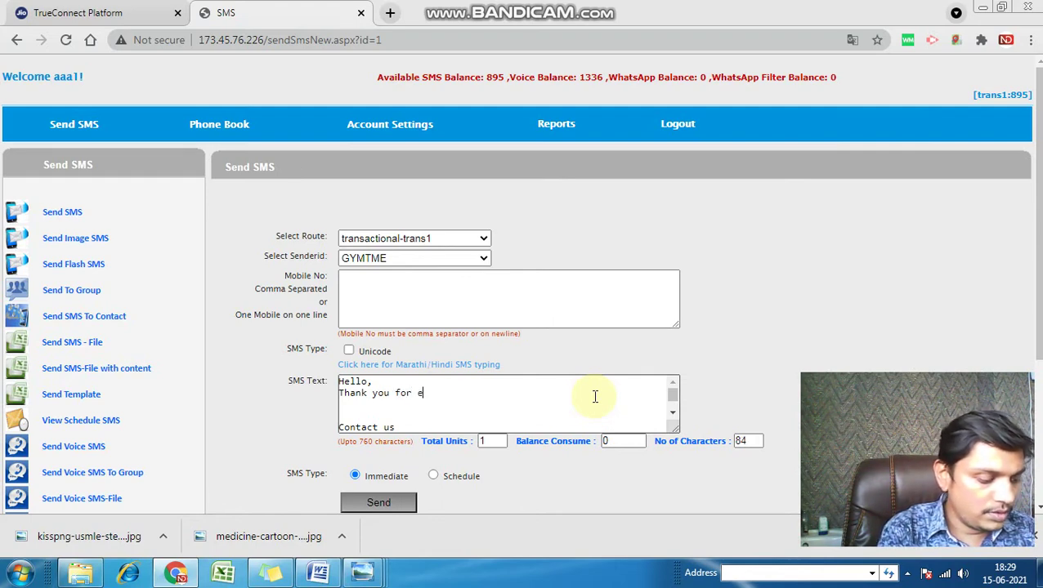
pyautogui.write('nqui')
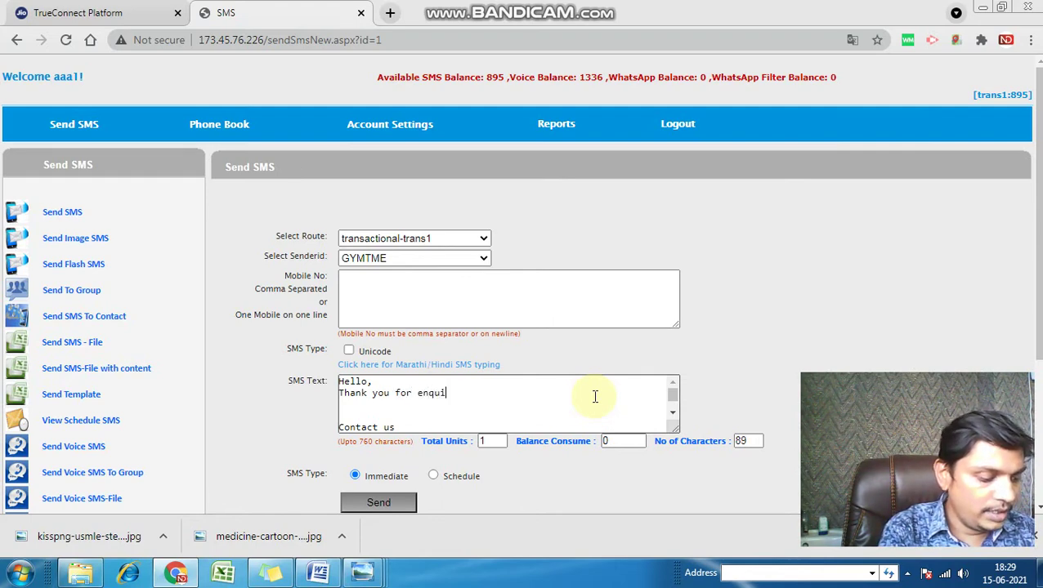
pyautogui.write('ry with us')
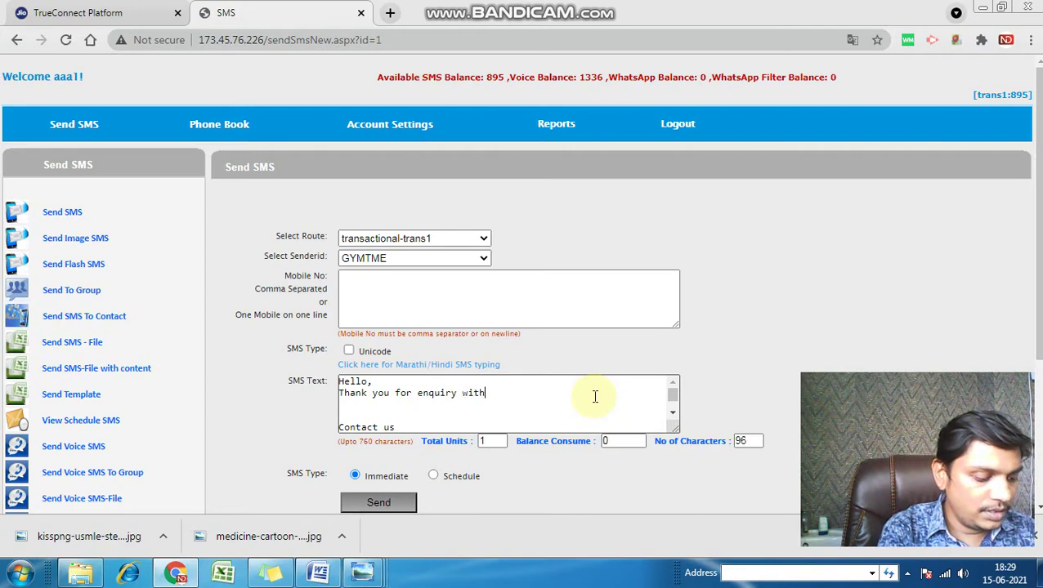
pyautogui.press('BackSpace')
pyautogui.press('BackSpace')
pyautogui.press('BackSpace')
pyautogui.press('BackSpace')
pyautogui.press('BackSpace')
pyautogui.press('BackSpace')
pyautogui.press('BackSpace')
pyautogui.press('BackSpace')
pyautogui.press('BackSpace')
pyautogui.press('BackSpace')
pyautogui.press('BackSpace')
pyautogui.press('BackSpace')
pyautogui.press('BackSpace')
pyautogui.press('BackSpace')
pyautogui.press('BackSpace')
pyautogui.press('BackSpace')
pyautogui.press('BackSpace')
pyautogui.press('BackSpace')
pyautogui.press('BackSpace')
pyautogui.press('BackSpace')
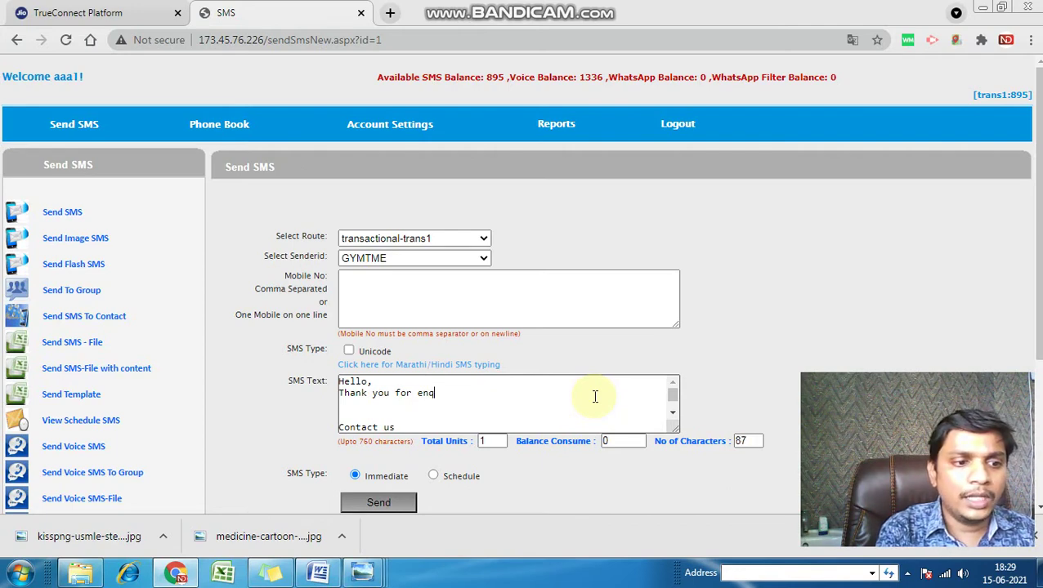
pyautogui.press('BackSpace')
pyautogui.press('BackSpace')
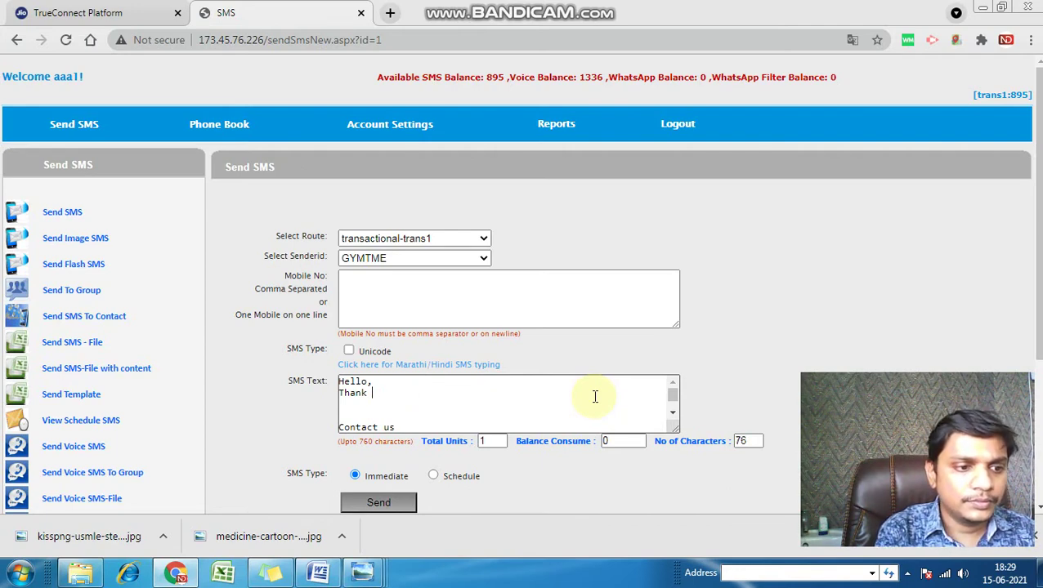
pyautogui.write('you ')
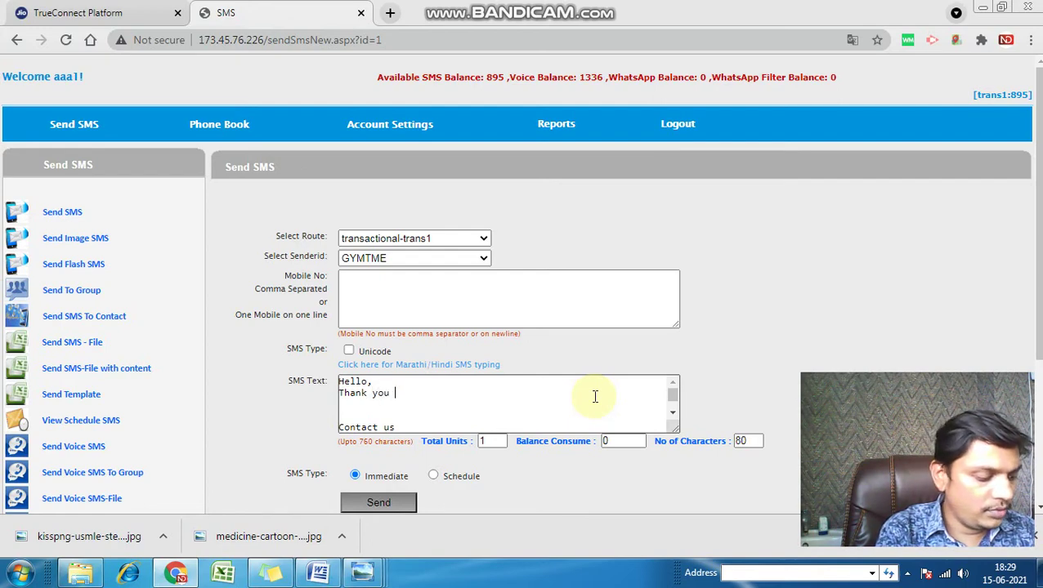
pyautogui.write('for vi')
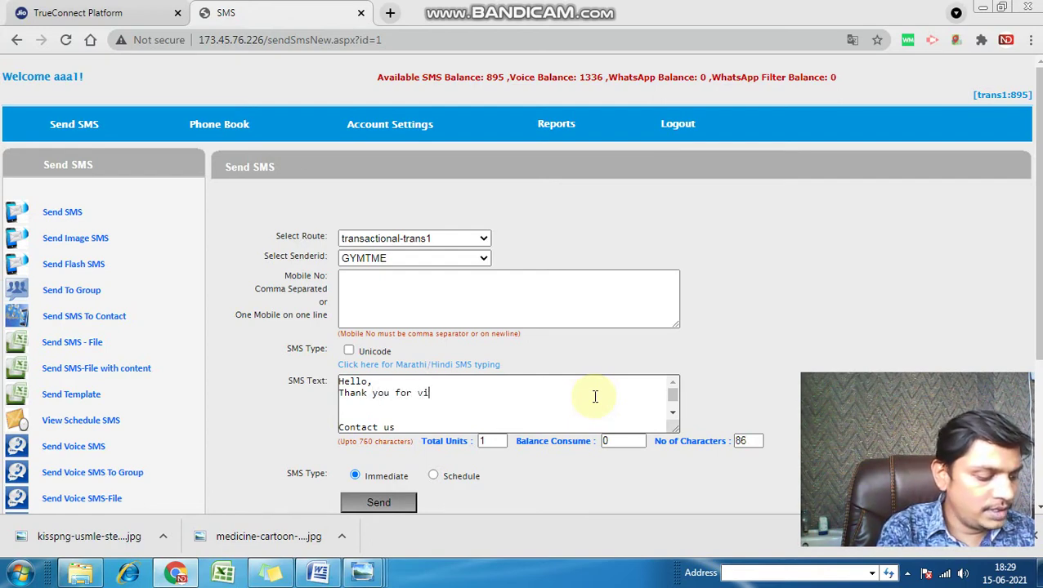
pyautogui.write('sit ')
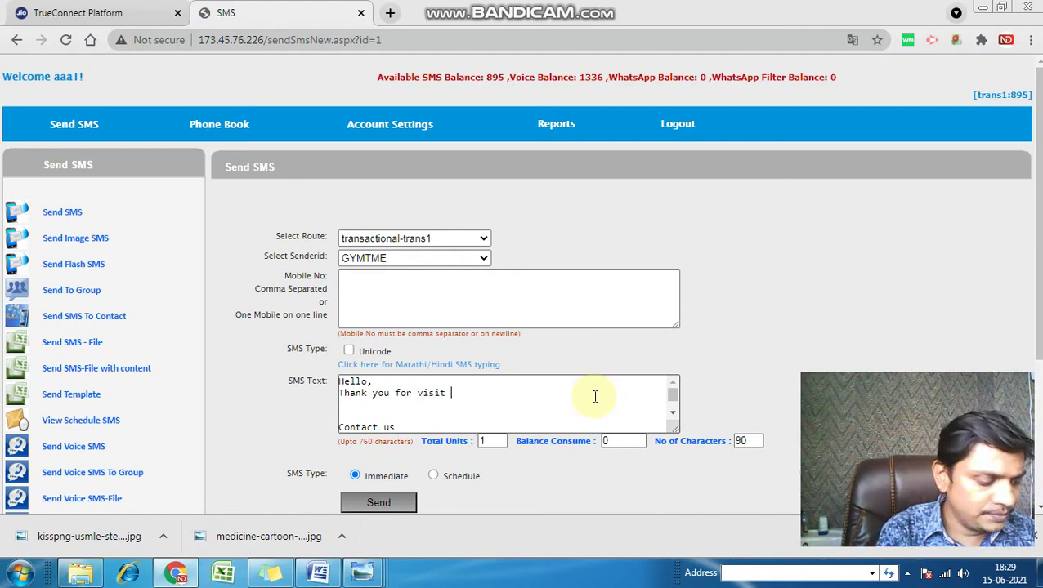
pyautogui.write('best ')
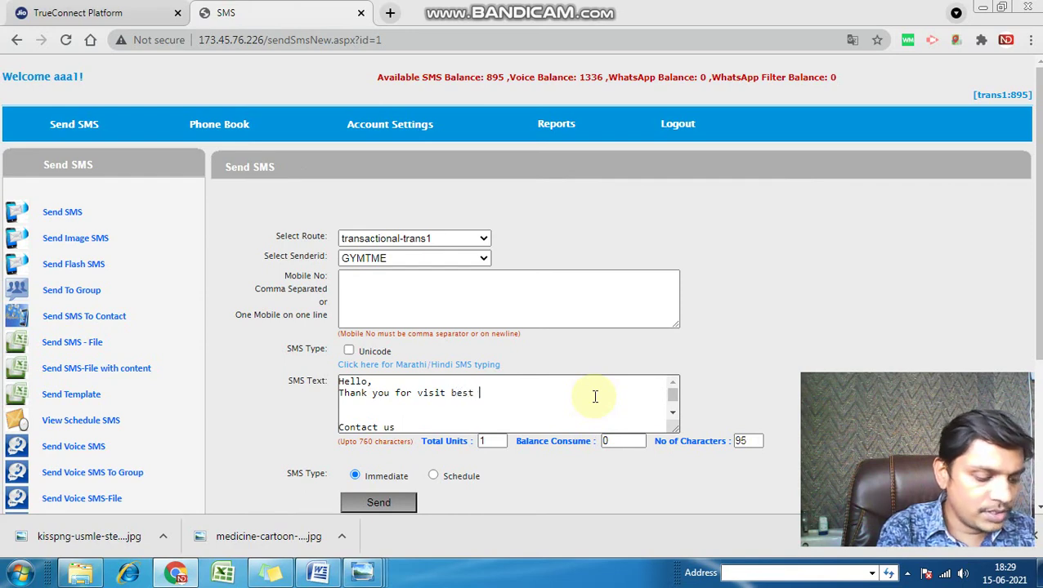
pyautogui.write('offer ')
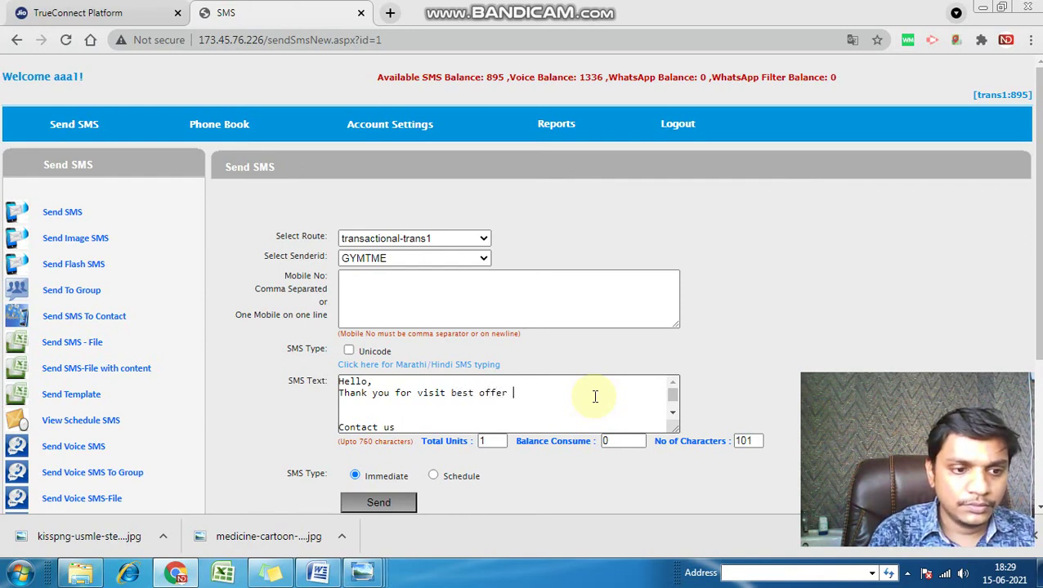
pyautogui.write('20')
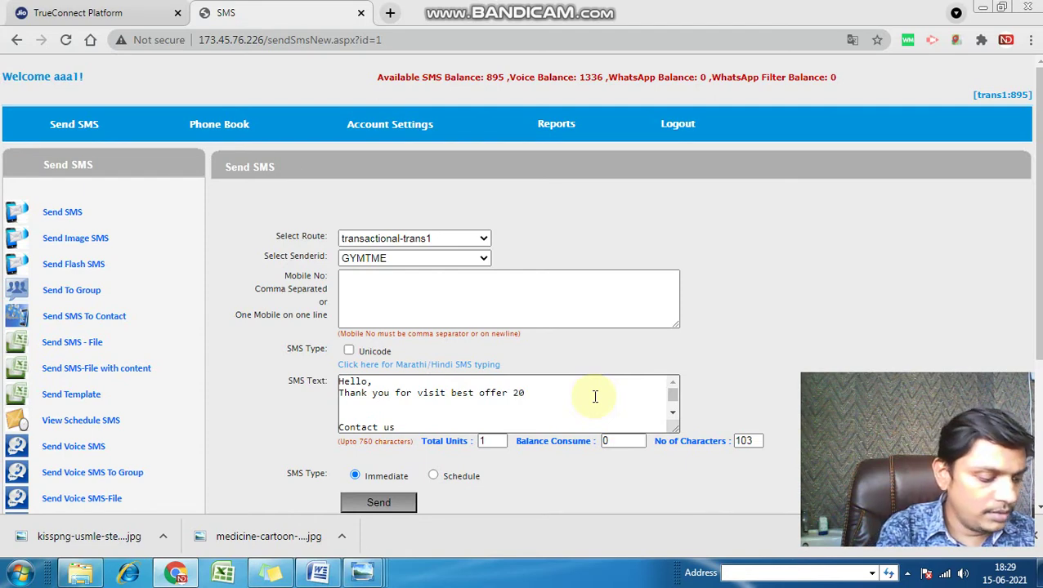
pyautogui.write('%')
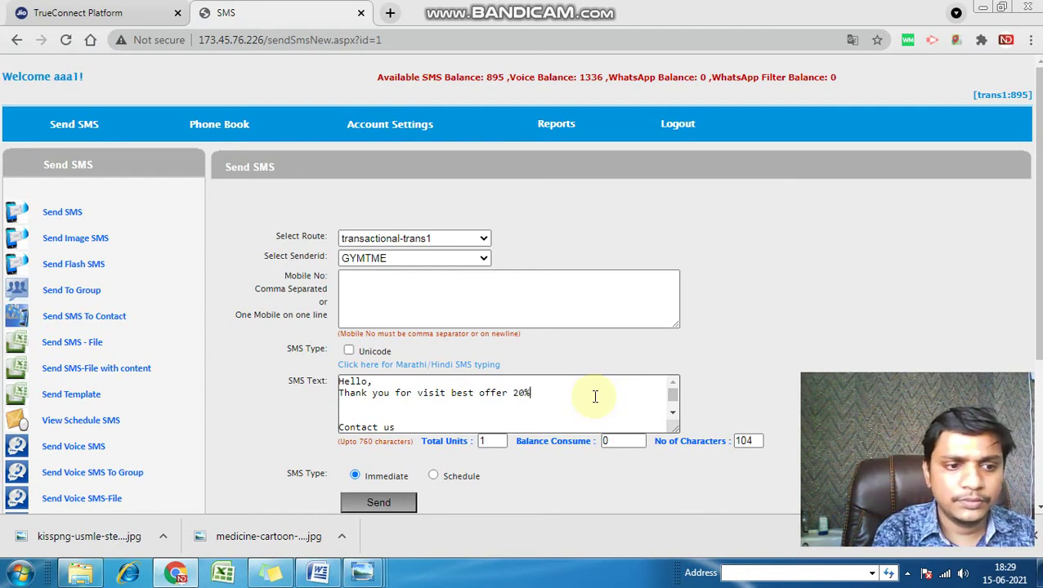
pyautogui.press('Return')
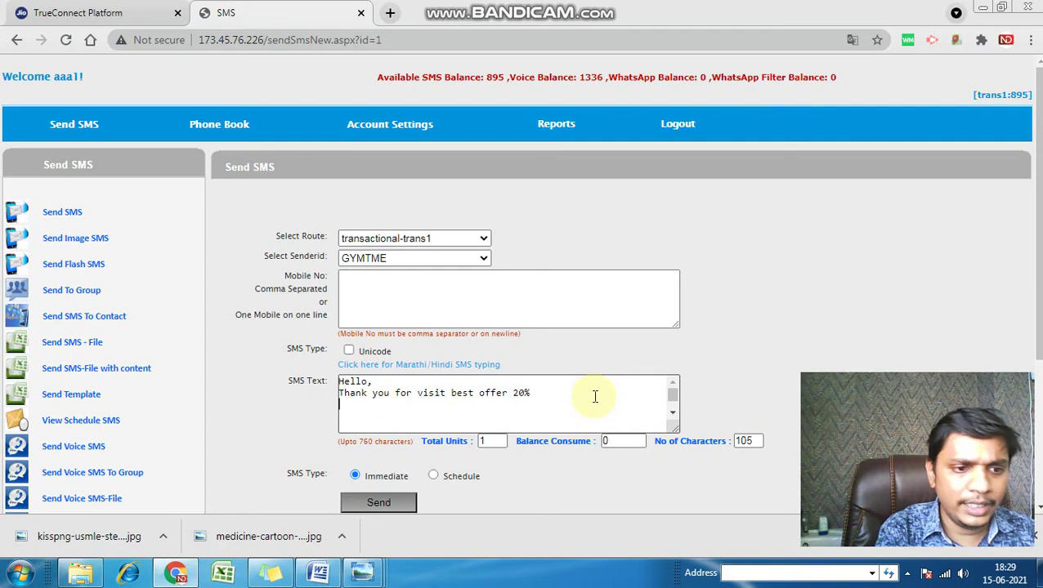
# Add 'Hurryup' as the final line of the SMS text.
pyautogui.write('Hurryup')
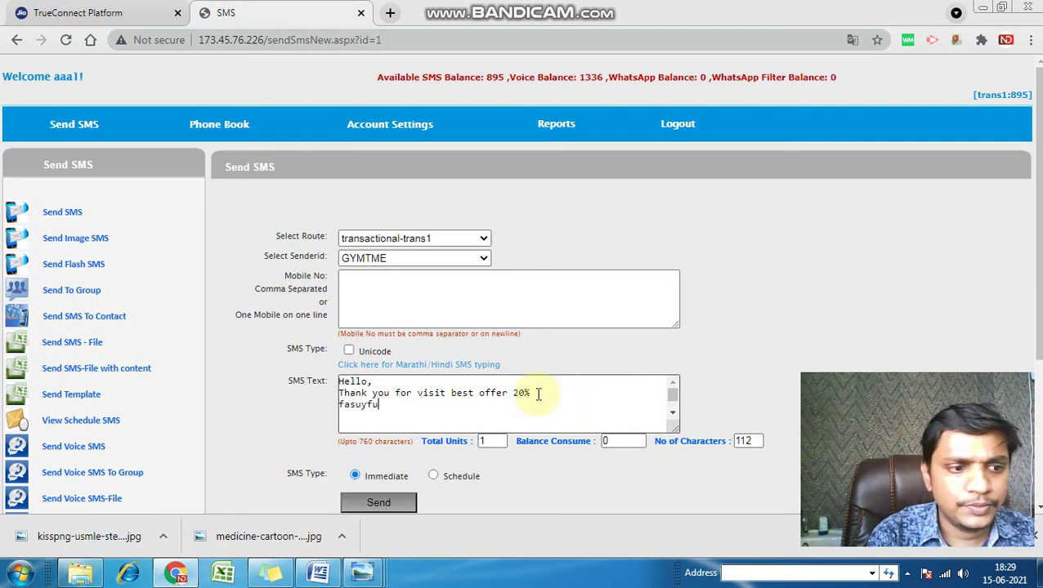
pyautogui.scroll(-1, 491, 384)
pyautogui.scroll(-1, 472, 378)
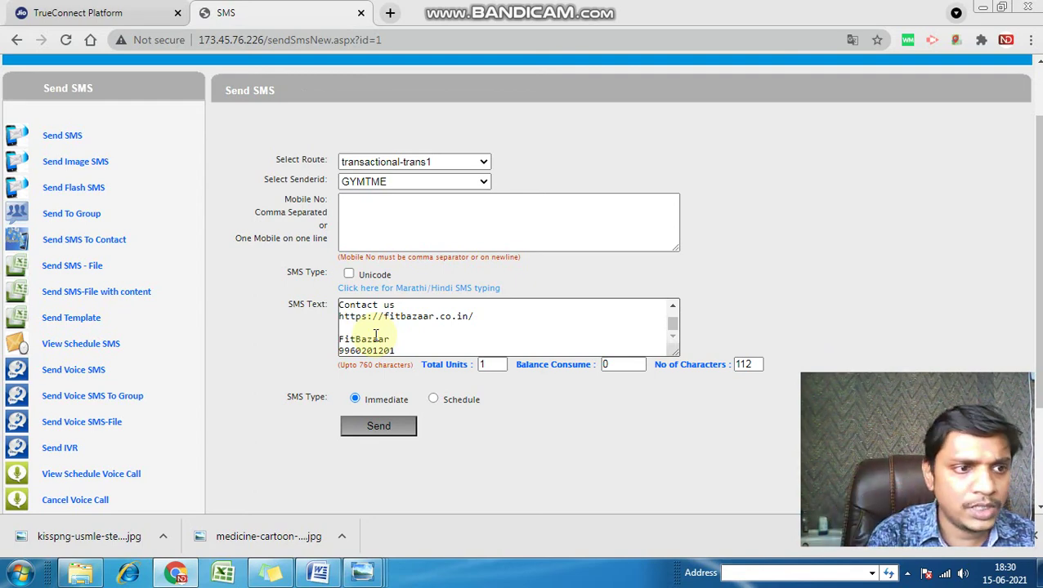
# Enter the recipient's mobile number, choose sender ID Gymmmm, and send the SMS.
pyautogui.click(385, 238)
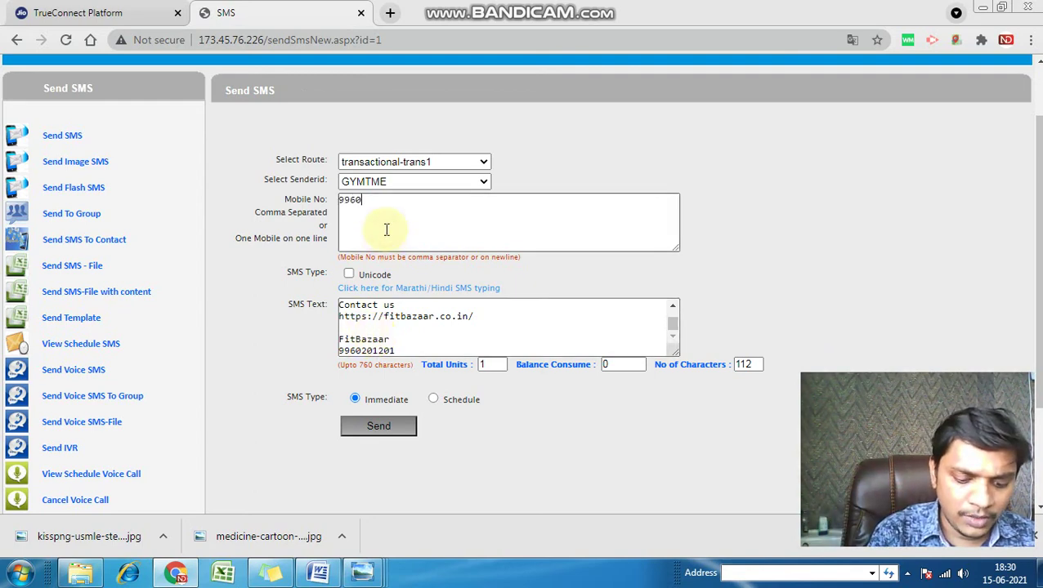
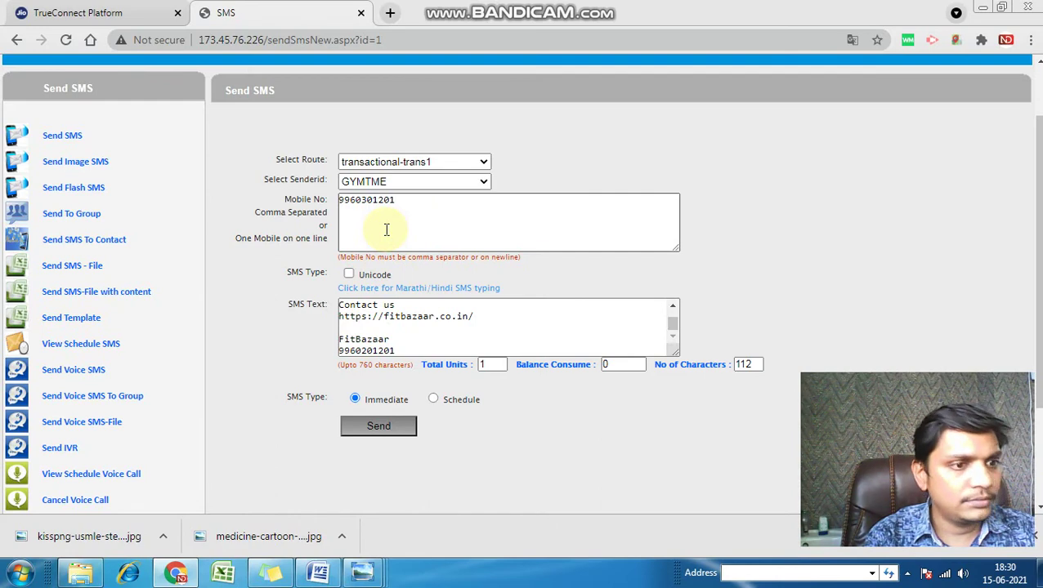
pyautogui.click(482, 182)
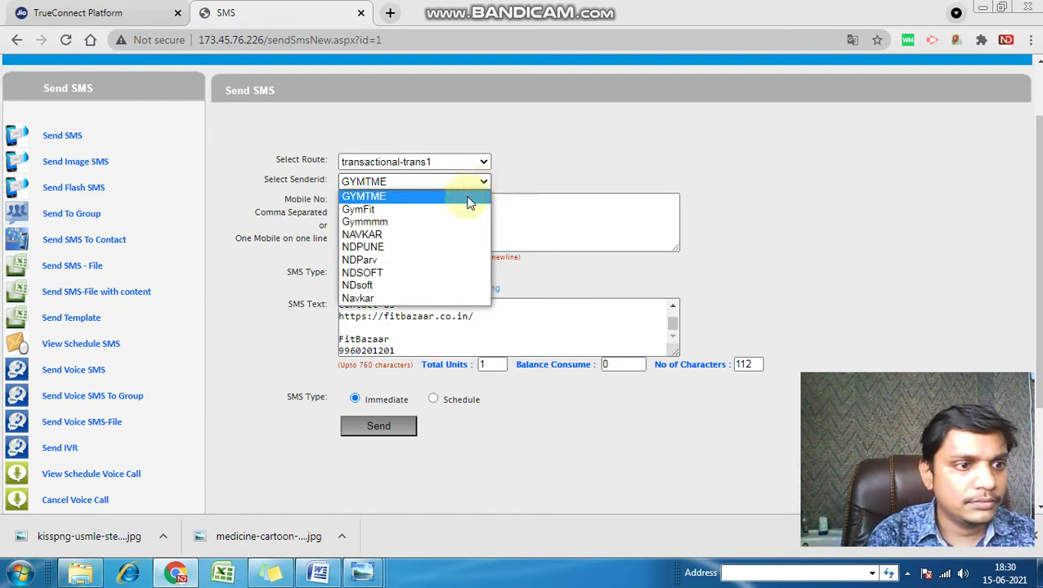
pyautogui.click(454, 222)
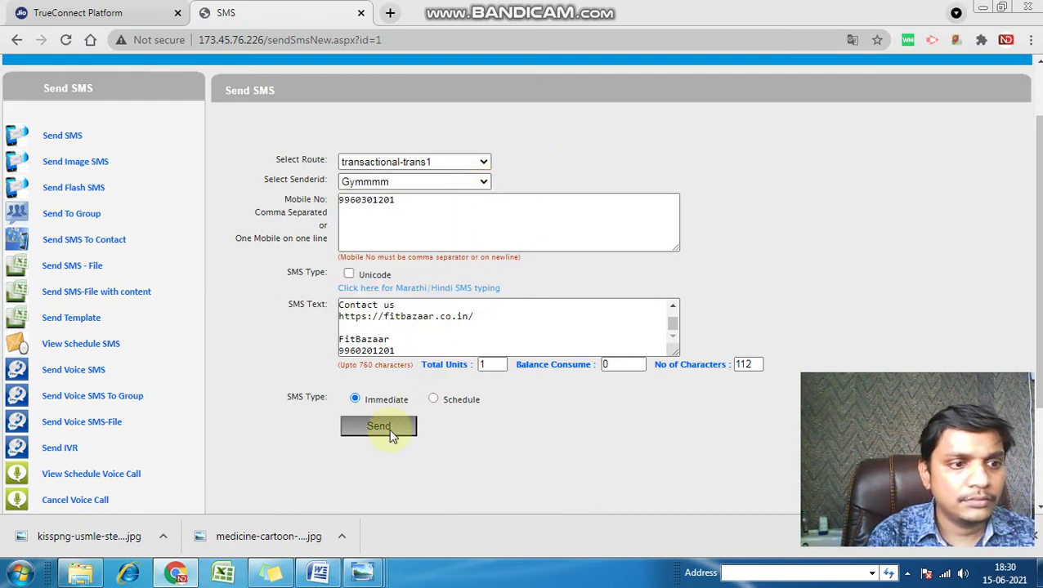
pyautogui.click(379, 427)
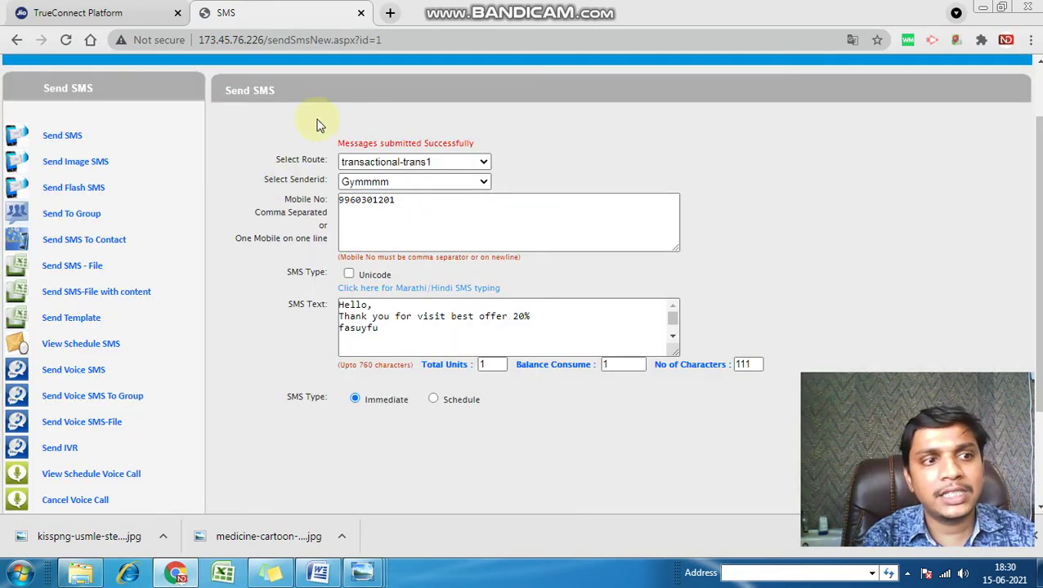
pyautogui.moveTo(342, 144); pyautogui.dragTo(480, 153)
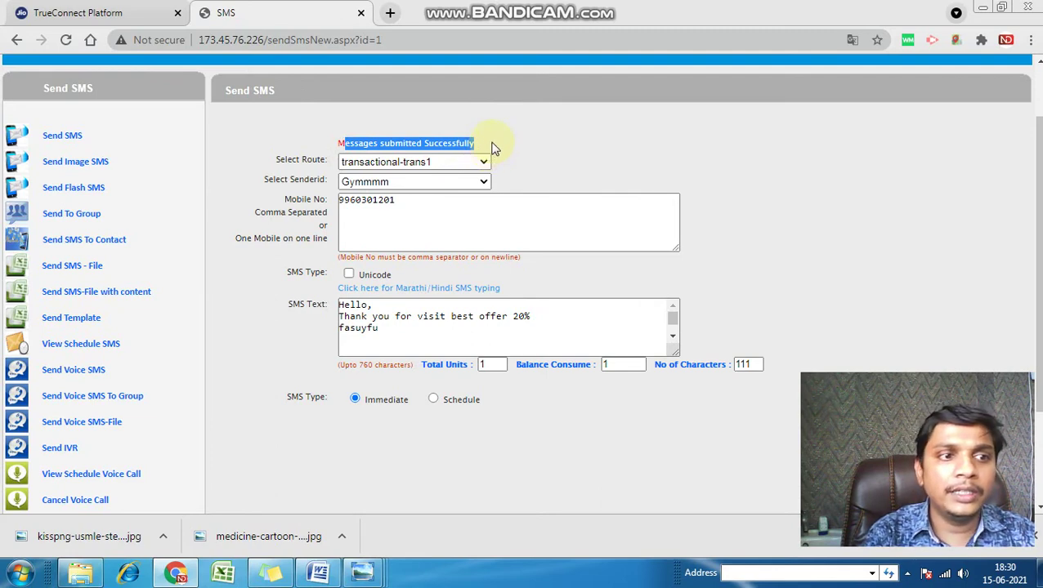
pyautogui.click(494, 147)
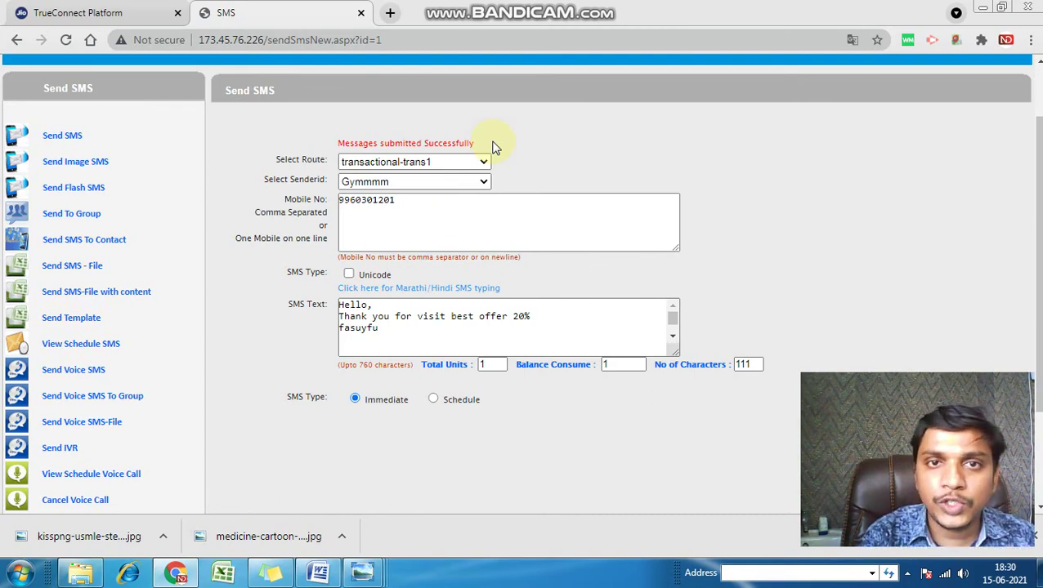
pyautogui.scroll(2, 493, 147)
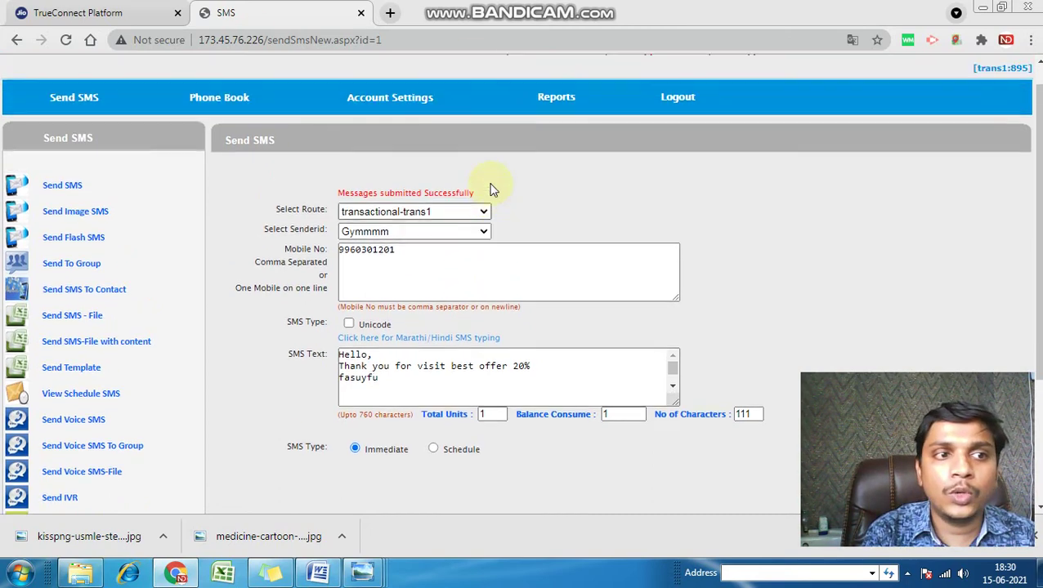
# Search Today's SMS History in Reports and find the offer message from Gymmmm marked Submitted at 18:30.
pyautogui.click(561, 131)
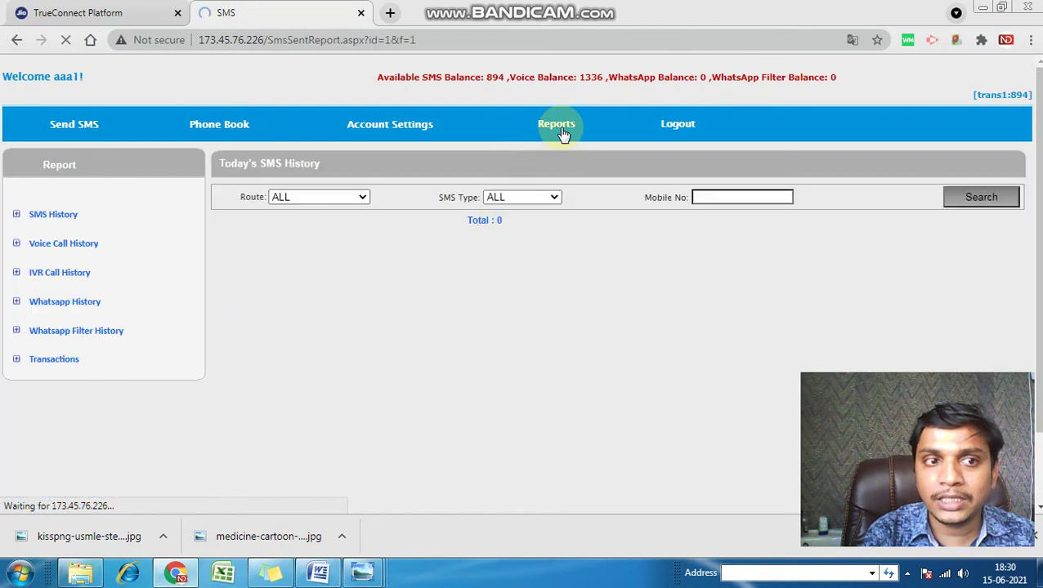
pyautogui.click(981, 194)
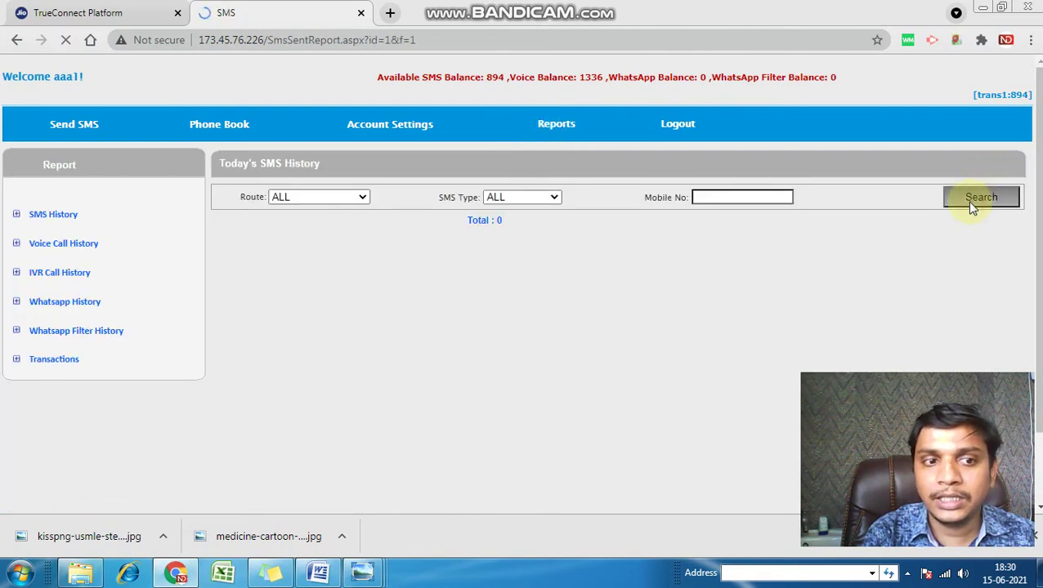
pyautogui.scroll(-1, 519, 331)
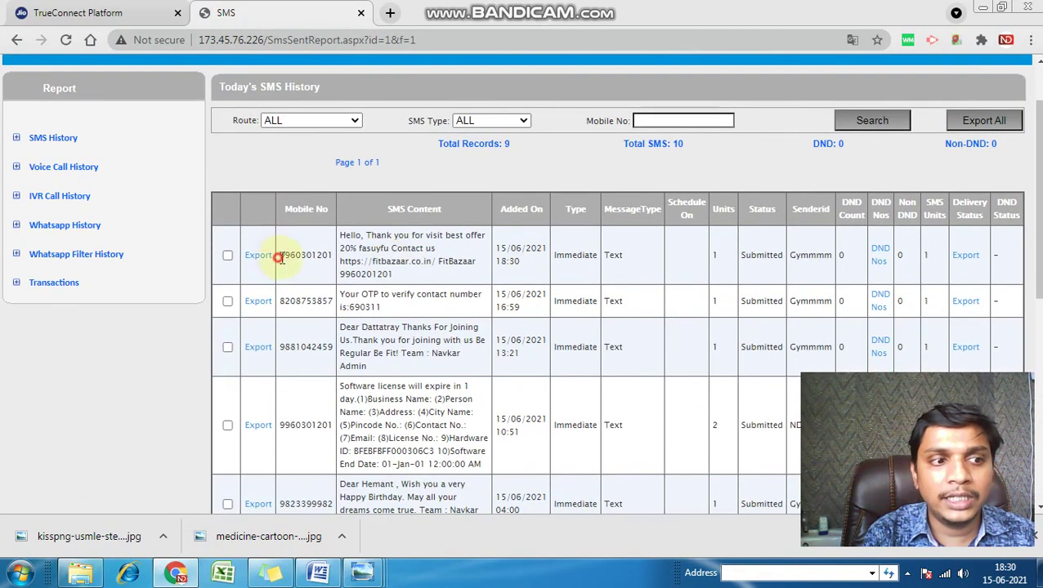
pyautogui.moveTo(277, 255); pyautogui.dragTo(342, 236)
pyautogui.click(421, 266)
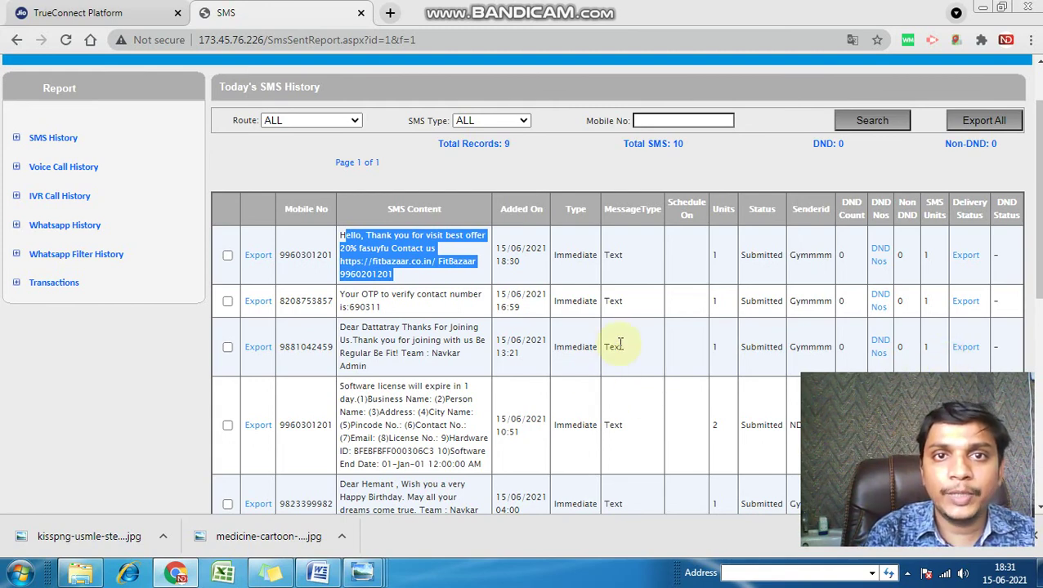
pyautogui.scroll(2, 924, 216)
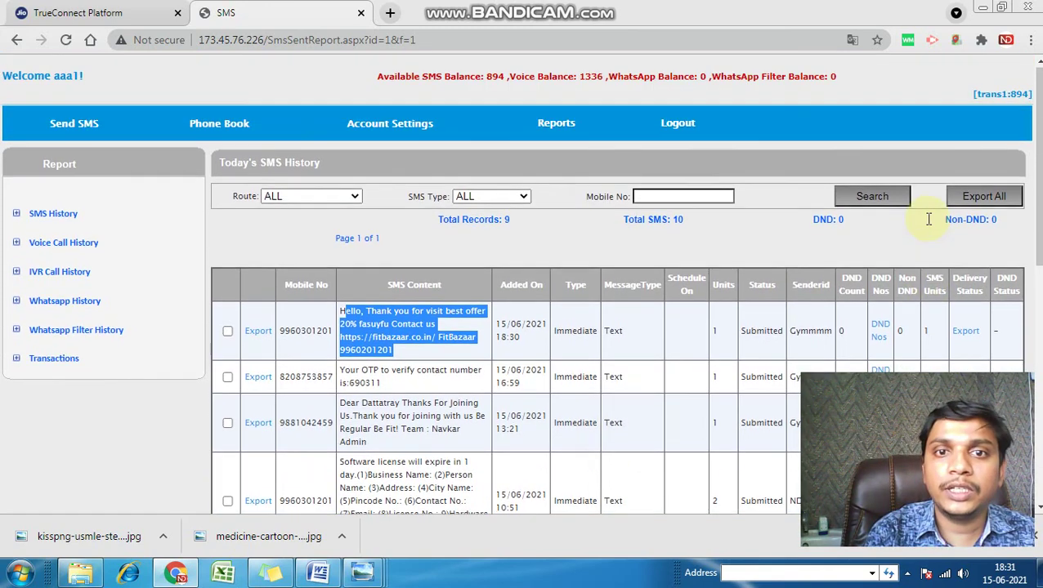
# Log out of the SMS panel to the login page and reveal the hidden taskbar icons.
pyautogui.click(675, 130)
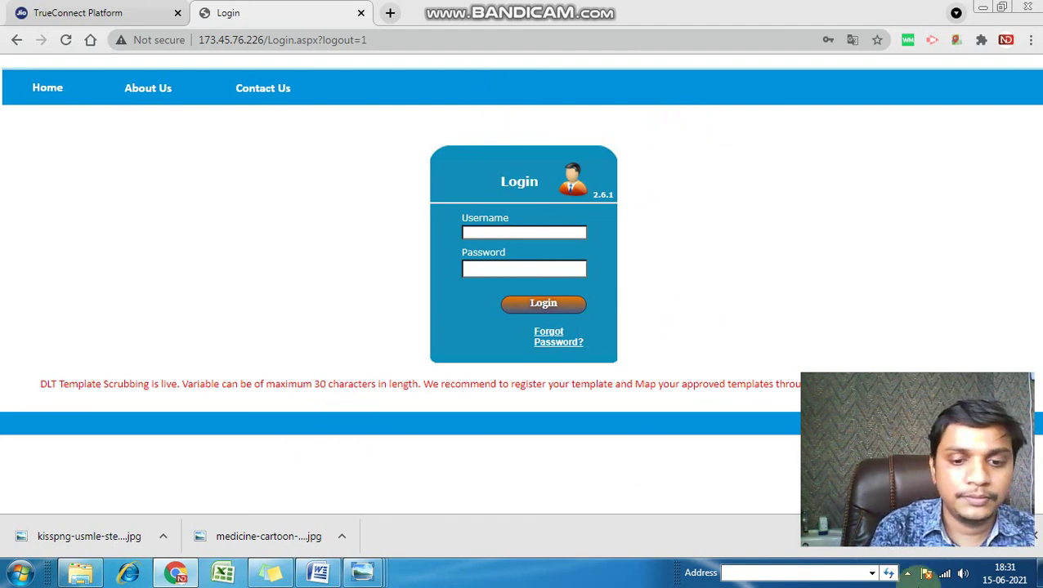
pyautogui.click(907, 574)
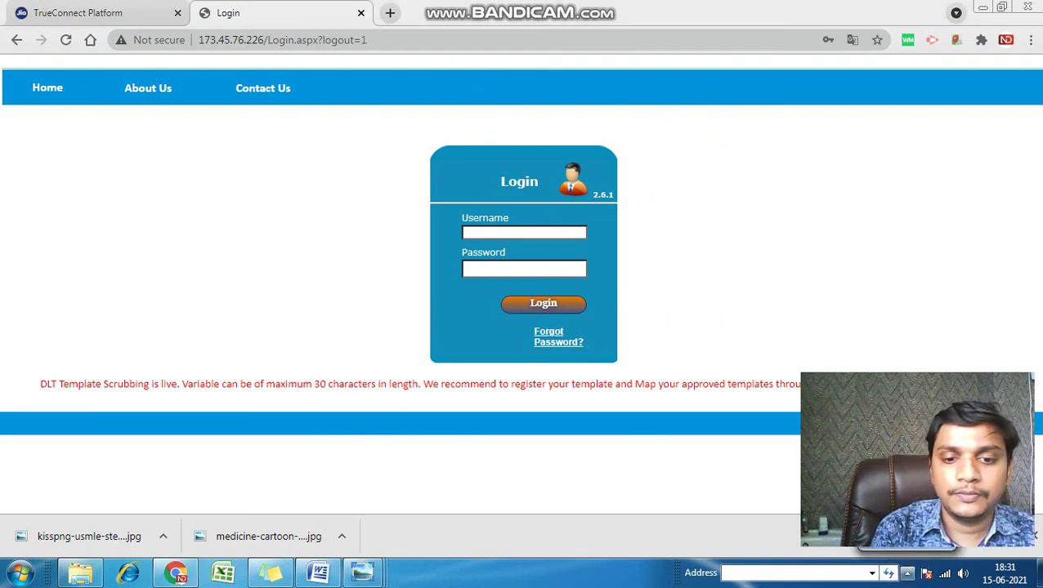